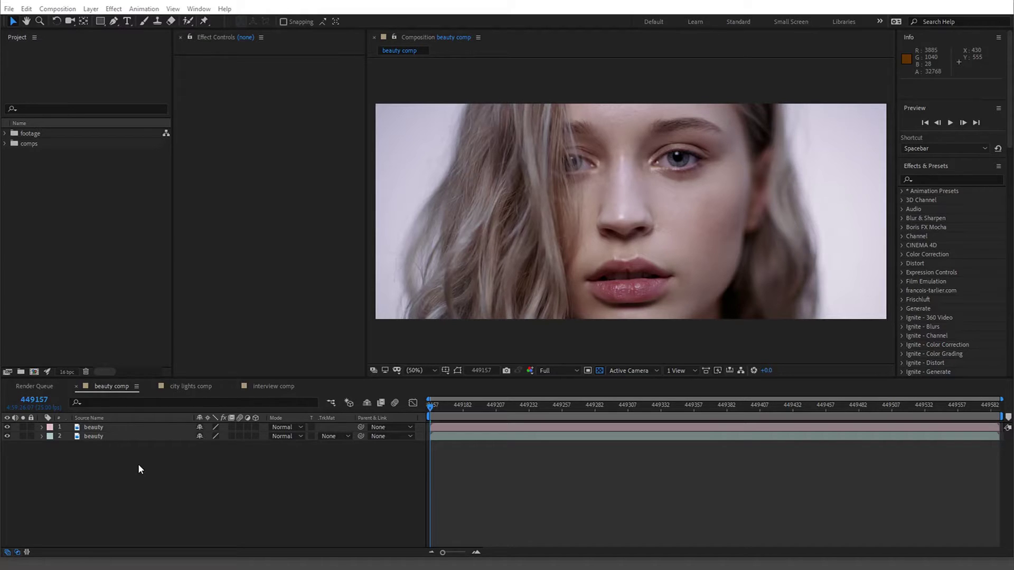
# - Apply the Unsharp Mask effect to the upper beauty layer
pyautogui.click(135, 428)
pyautogui.click(209, 289)
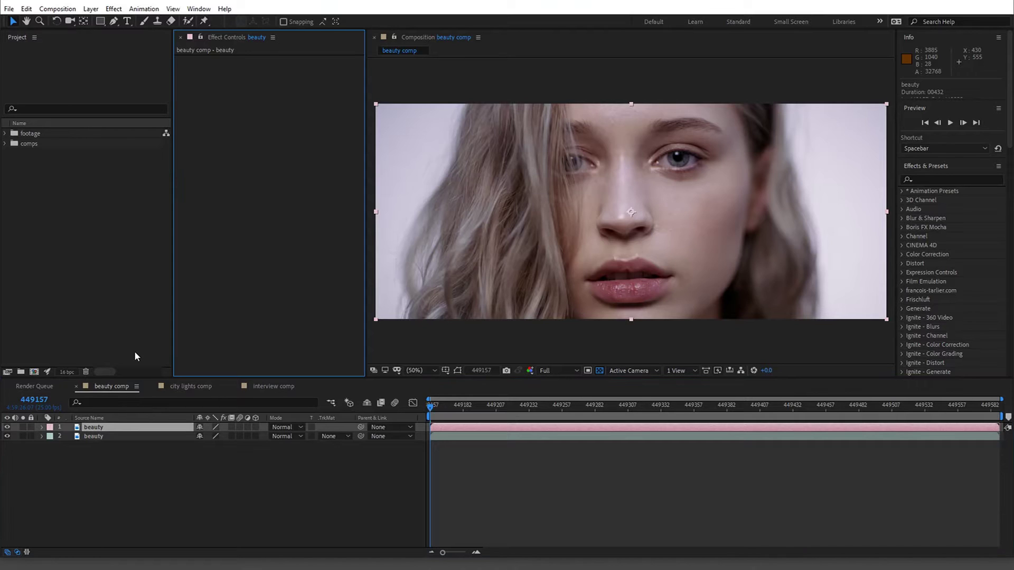
pyautogui.hotkey('ctrl', 'space')
pyautogui.write('nshar')
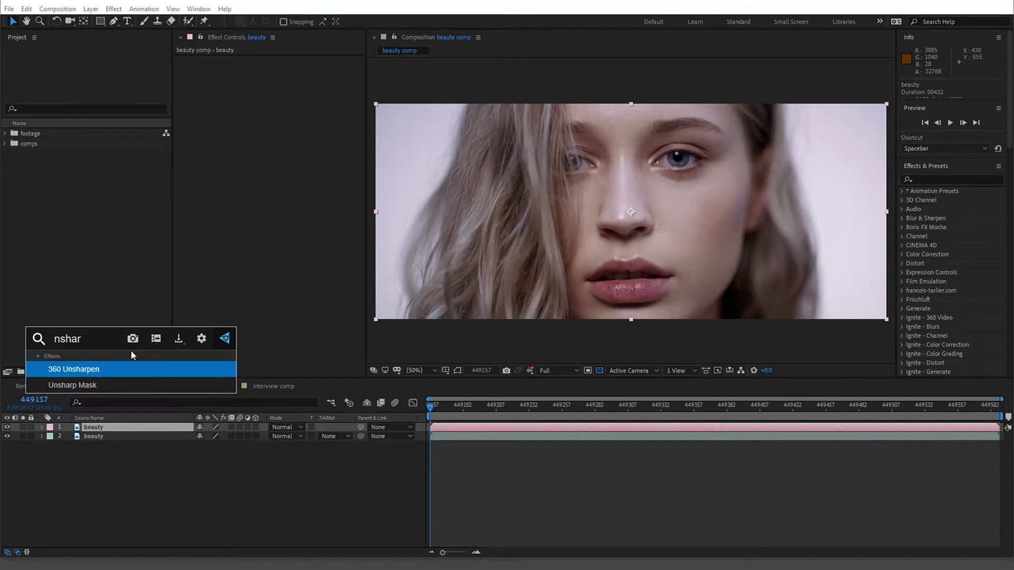
pyautogui.press('Down')
pyautogui.press('Return')
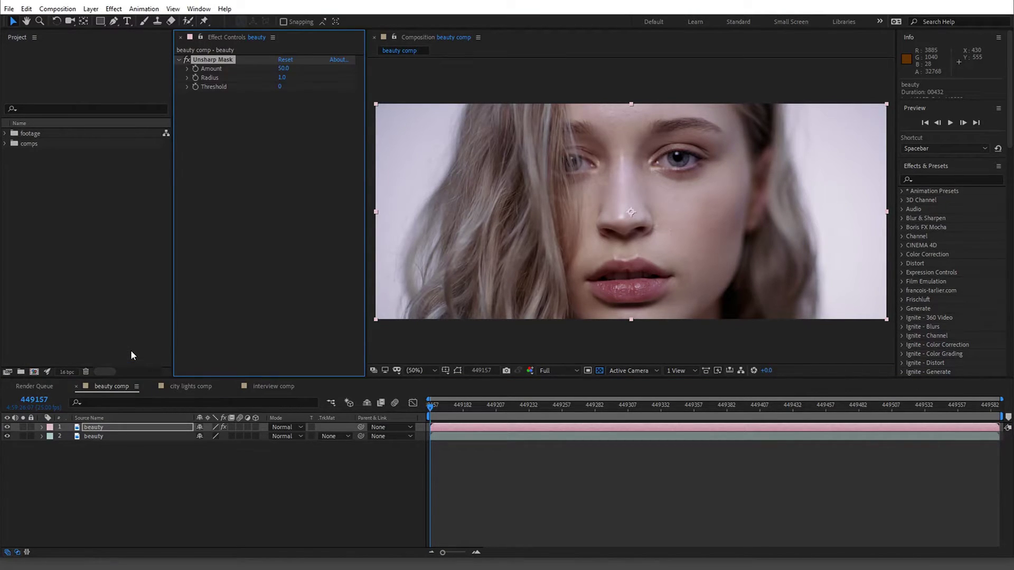
# - Set the Unsharp Mask amount to 200 on the upper beauty layer
pyautogui.scroll(2, 631, 178)
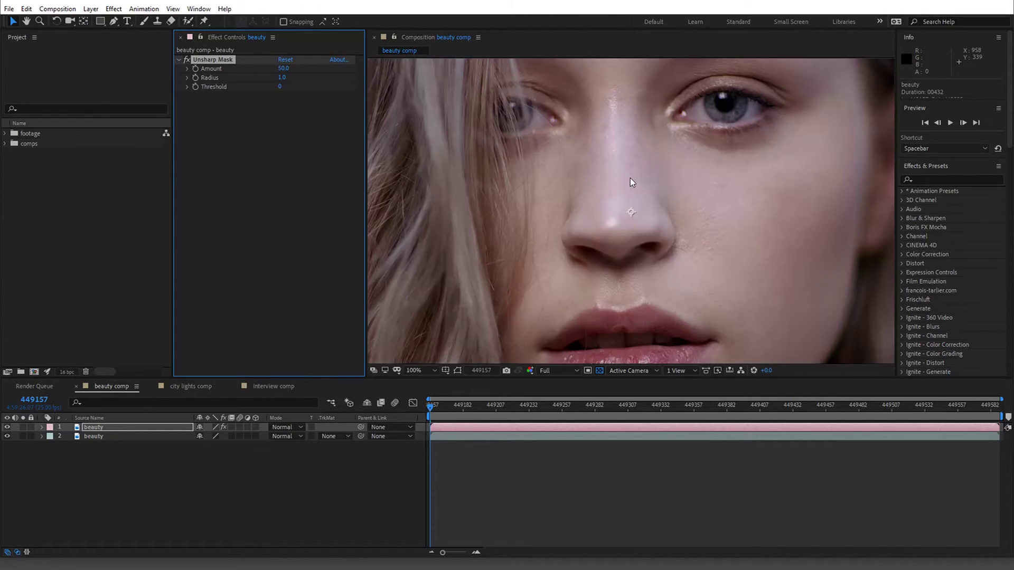
pyautogui.click(283, 68)
pyautogui.write('200')
pyautogui.press('Return')
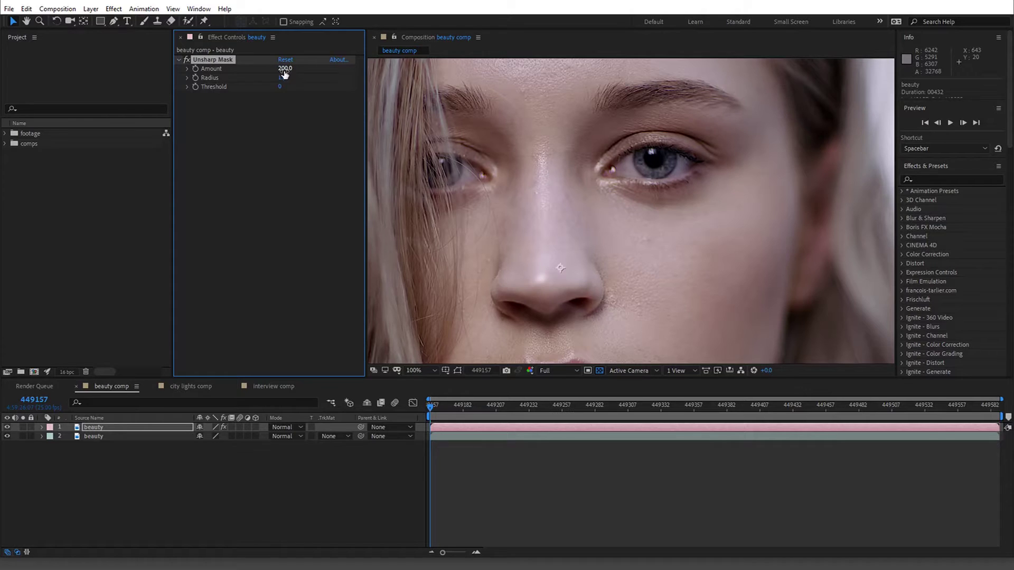
# - Try an Unsharp Mask radius of 5 on the upper beauty layer and view the whole frame
pyautogui.click(283, 78)
pyautogui.write('5')
pyautogui.press('Return')
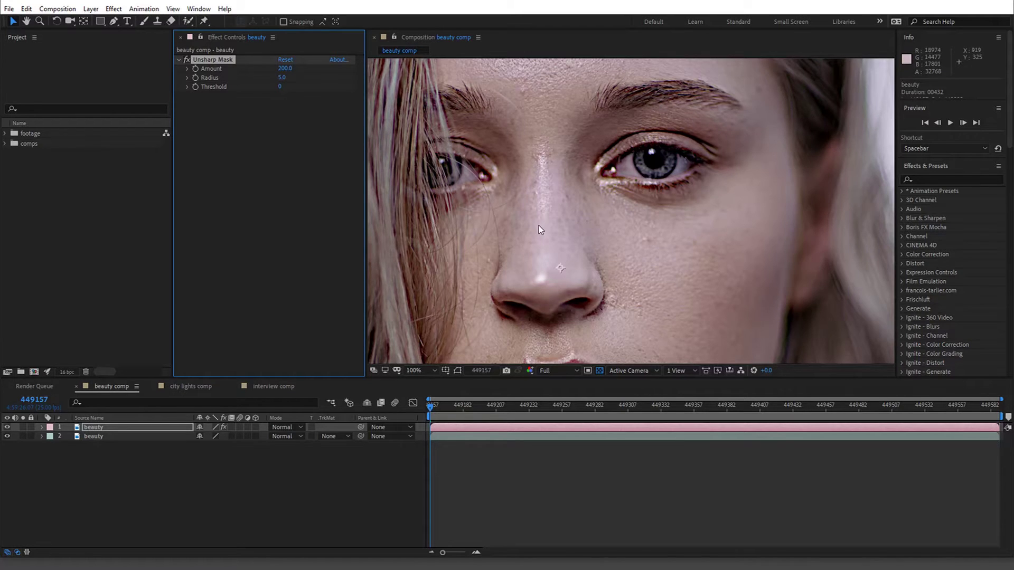
pyautogui.press(',')
# - Set the Unsharp Mask radius to 2 and inspect the sharpening around the eyes and forehead
pyautogui.click(282, 78)
pyautogui.write('2')
pyautogui.press('Return')
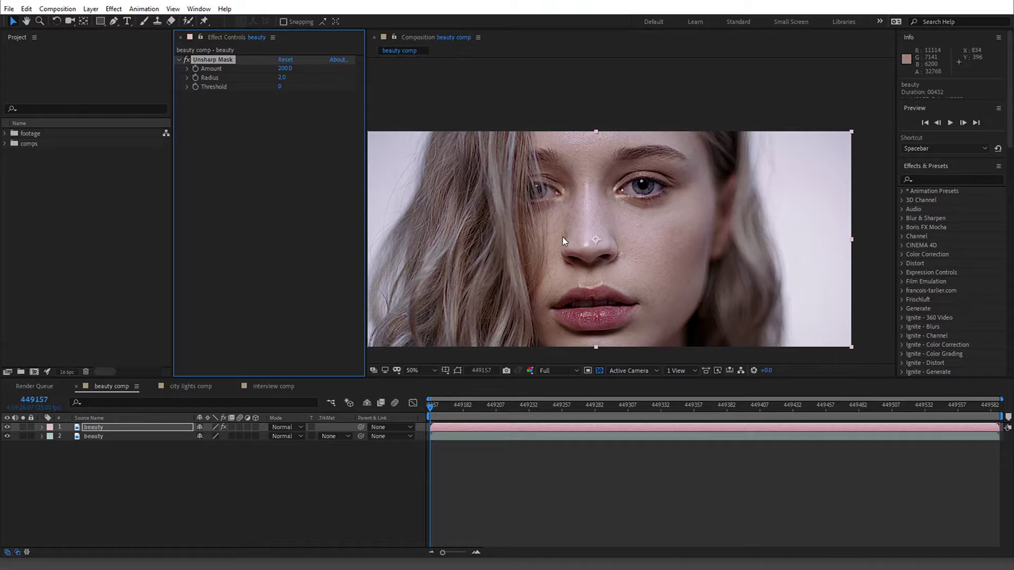
pyautogui.press('.')
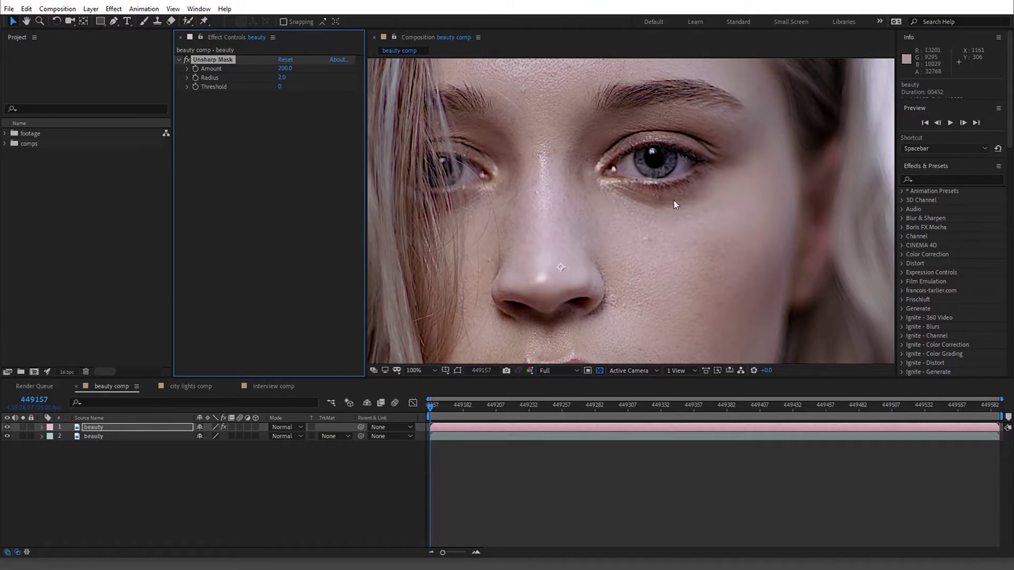
pyautogui.press('h')
pyautogui.moveTo(676, 195); pyautogui.dragTo(641, 250)
pyautogui.press('v')
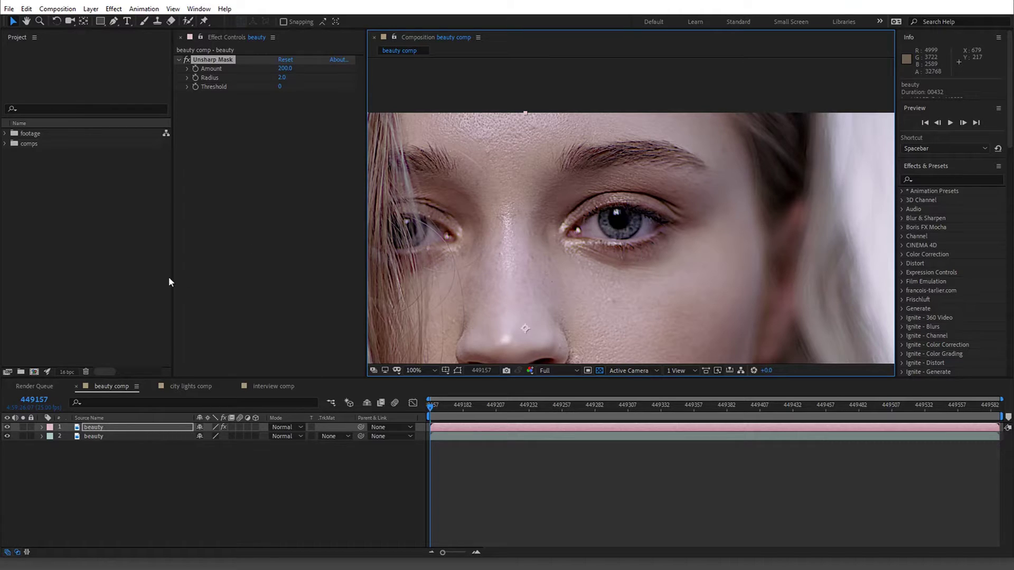
# - Hide the upper beauty layer and copy its Unsharp Mask onto the lower beauty layer, with the copied effect switched off
pyautogui.click(209, 65)
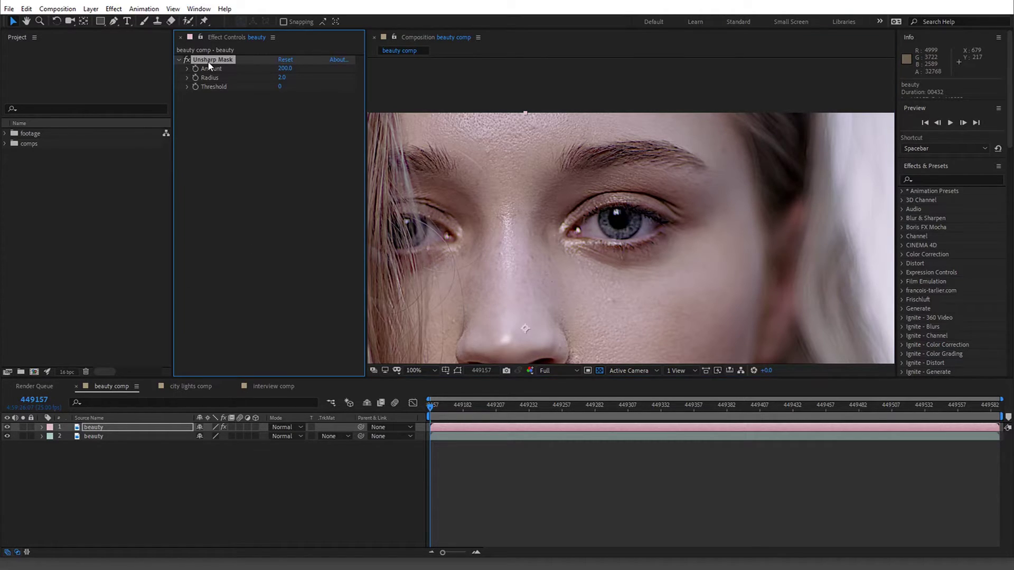
pyautogui.click(94, 427)
pyautogui.click(7, 427)
pyautogui.click(94, 437)
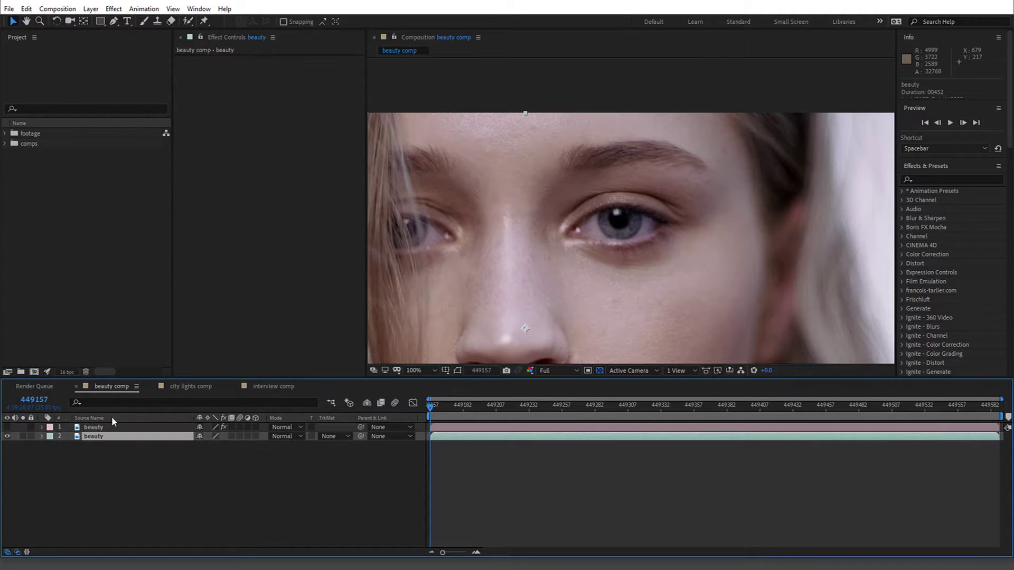
pyautogui.click(248, 224)
pyautogui.hotkey('ctrl', 'v')
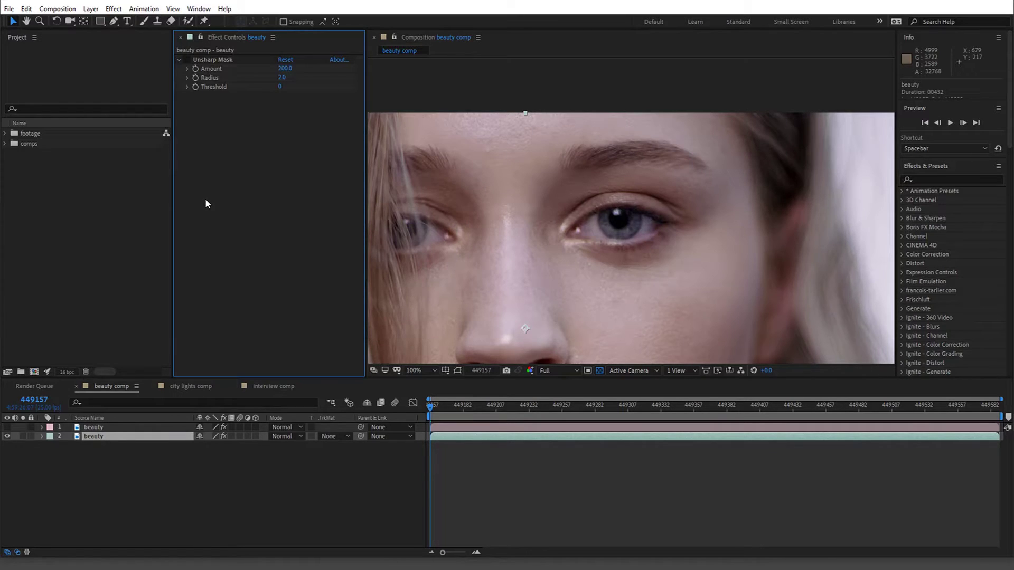
pyautogui.hotkey('ctrl', 'space')
pyautogui.write('uti')
pyautogui.press('BackSpace')
pyautogui.press('BackSpace')
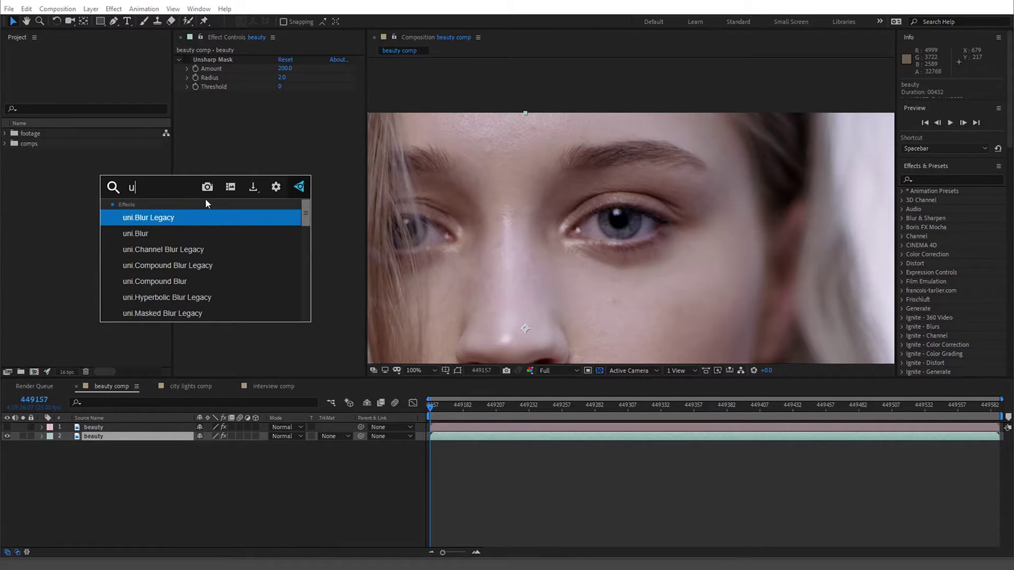
pyautogui.press('BackSpace')
pyautogui.click(268, 195)
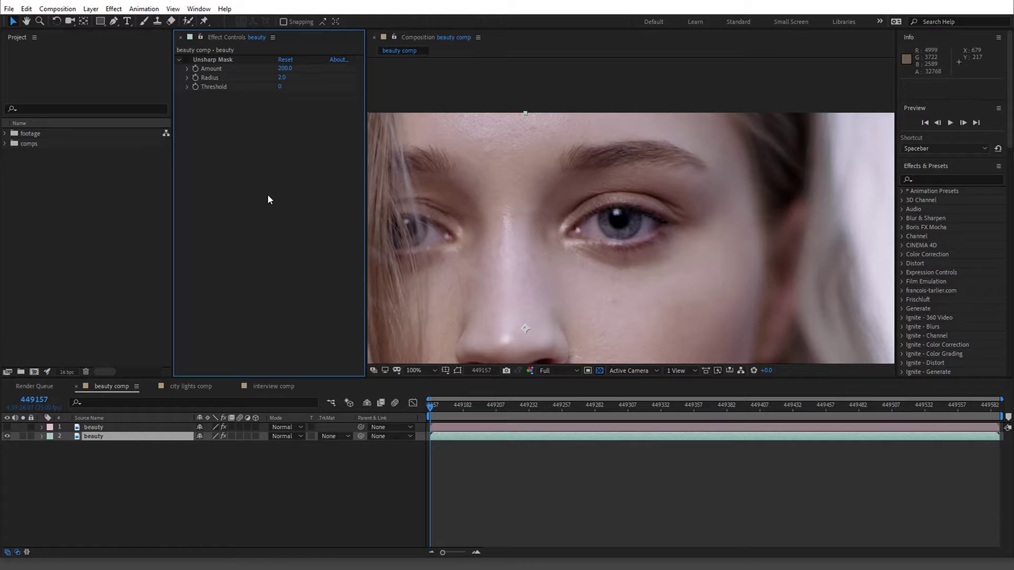
# - Apply the Cineon Converter effect to the lower beauty layer
pyautogui.hotkey('ctrl', 'space')
pyautogui.write('cine')
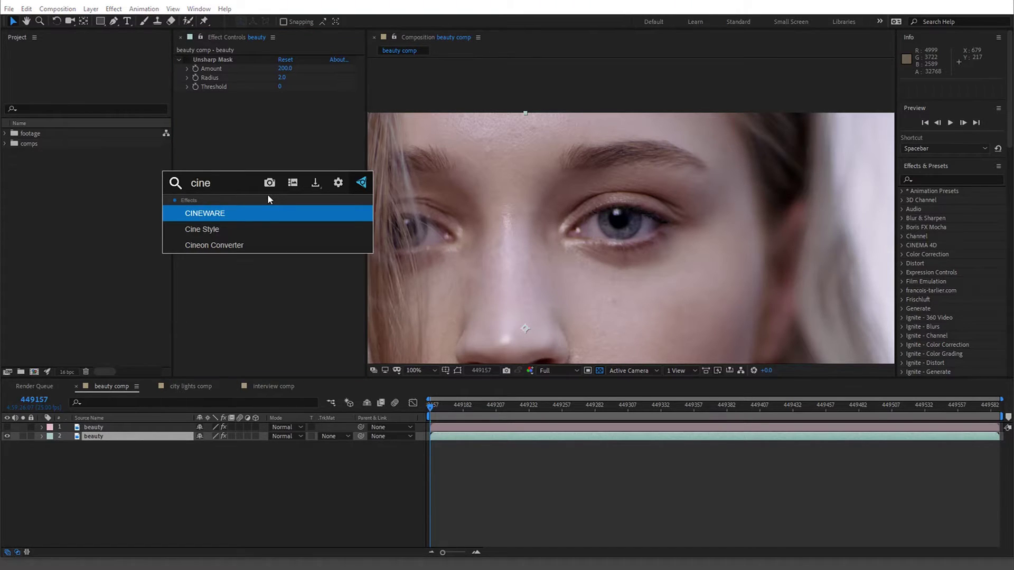
pyautogui.press('Down')
pyautogui.press('Down')
pyautogui.press('Return')
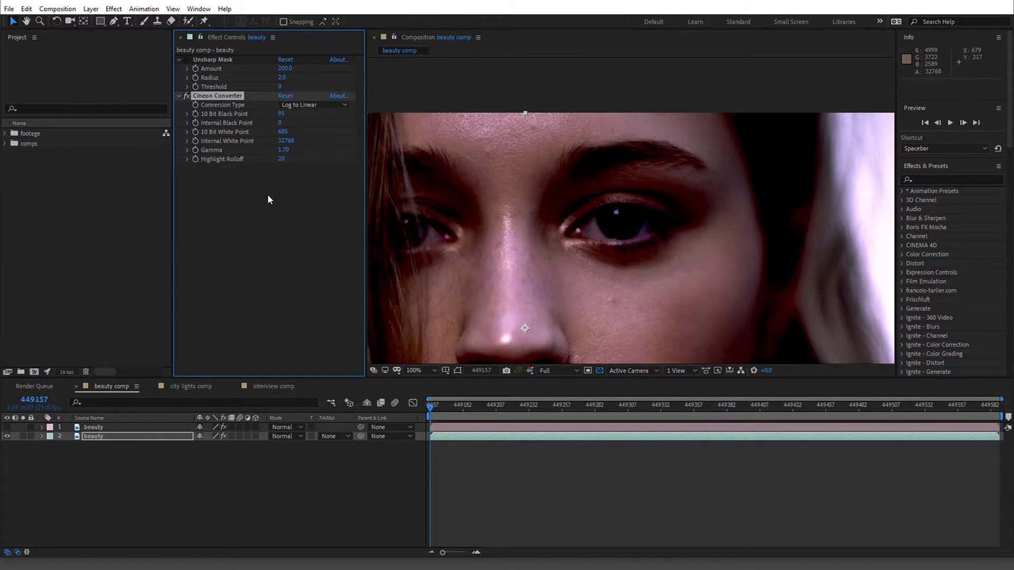
# - Check the Cineon Converter's conversion types and the project's color settings
pyautogui.click(319, 106)
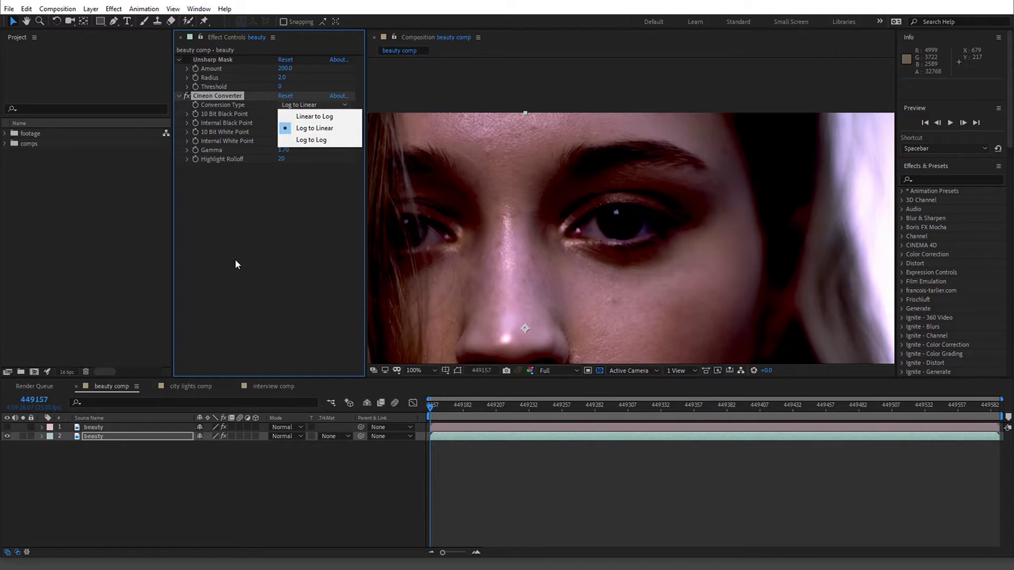
pyautogui.click(67, 373)
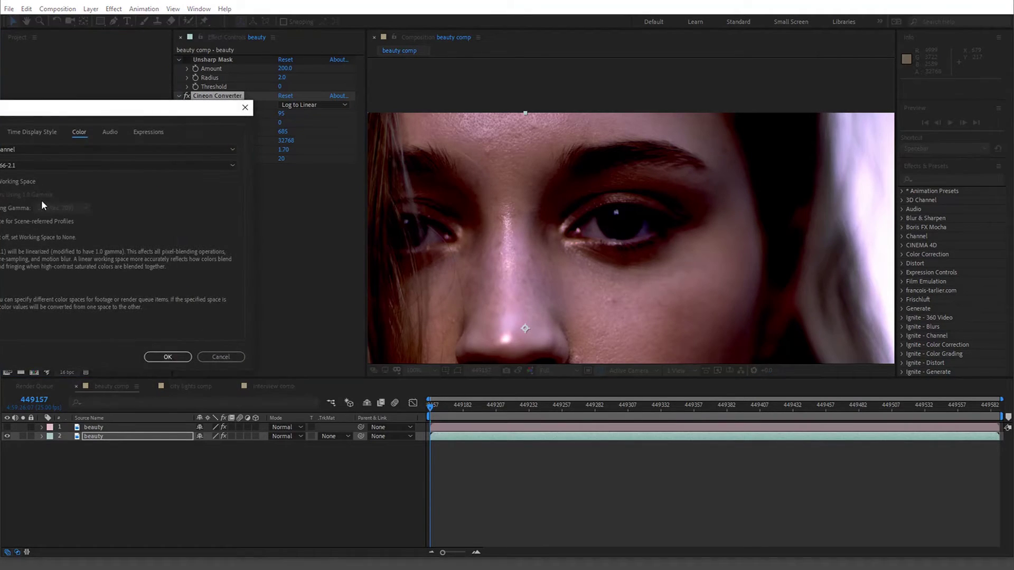
pyautogui.click(168, 357)
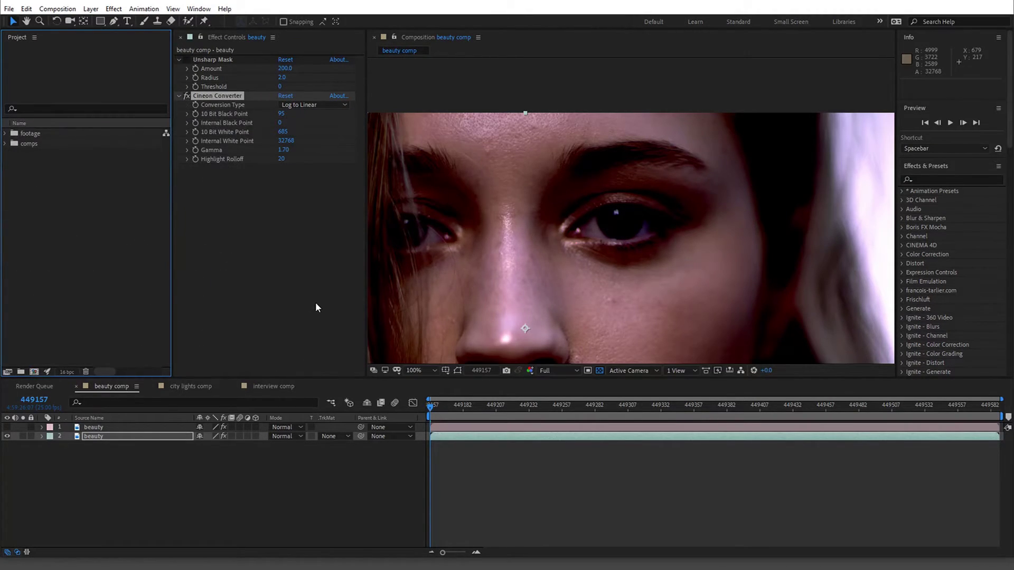
# - Set the Cineon Converter to Linear to Log and place the Unsharp Mask below it, switched back on
pyautogui.click(321, 105)
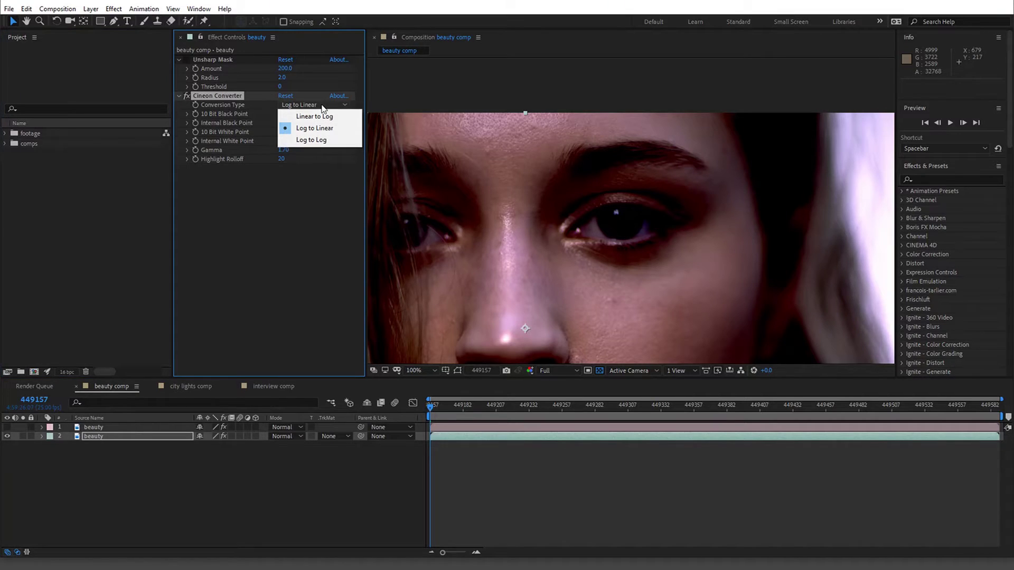
pyautogui.click(330, 116)
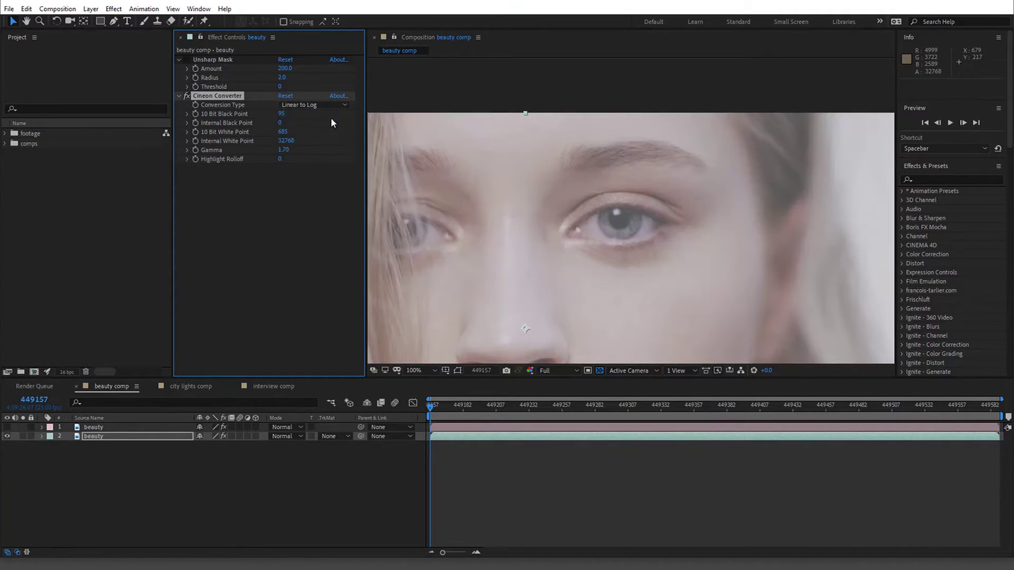
pyautogui.moveTo(240, 59); pyautogui.dragTo(189, 142)
# - Duplicate the Cineon Converter, place the copy below the Unsharp Mask and set its conversion type to Log to Linear
pyautogui.click(230, 60)
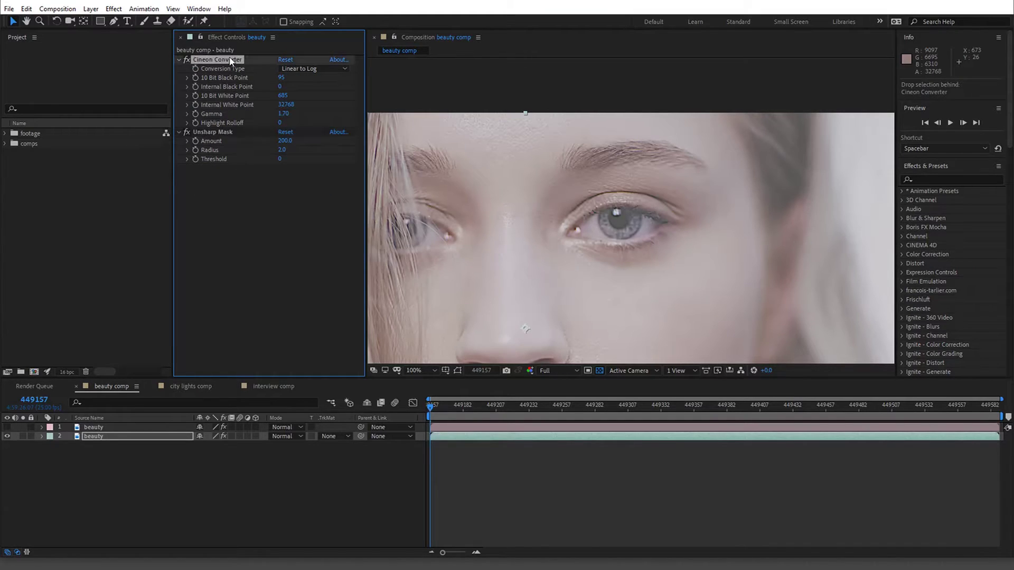
pyautogui.hotkey('ctrl', 'd')
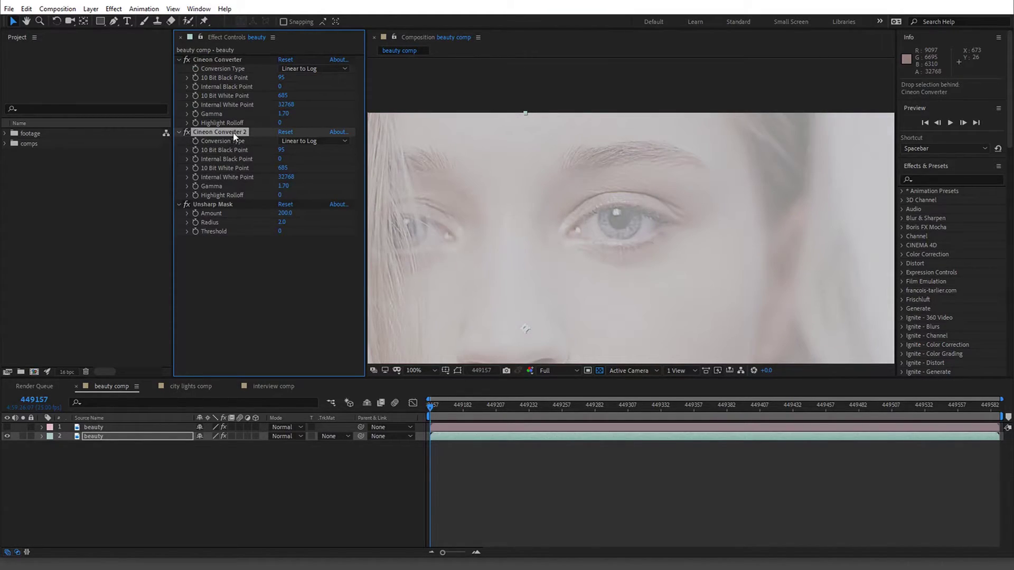
pyautogui.moveTo(235, 133); pyautogui.dragTo(228, 276)
pyautogui.click(312, 177)
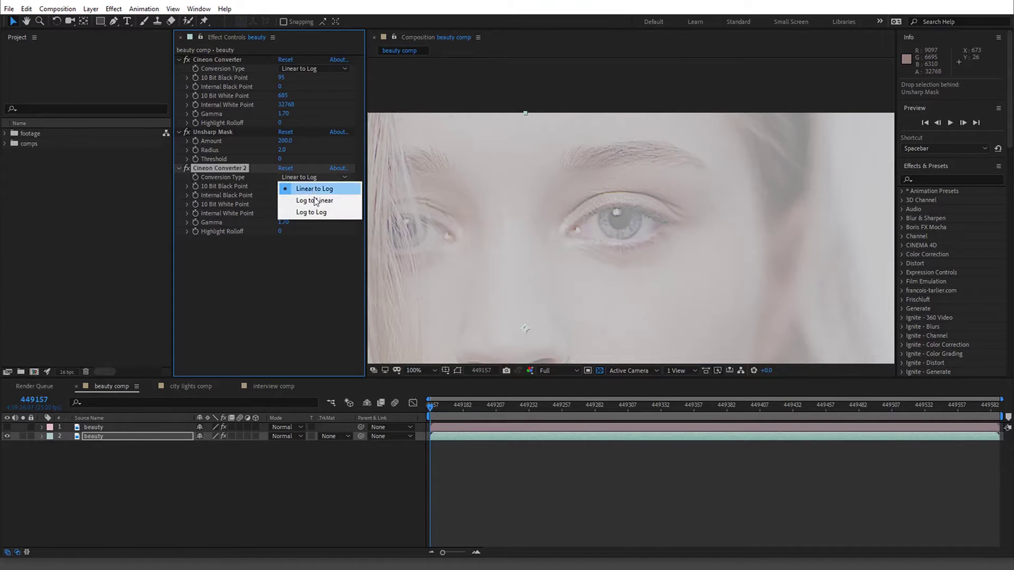
pyautogui.click(322, 201)
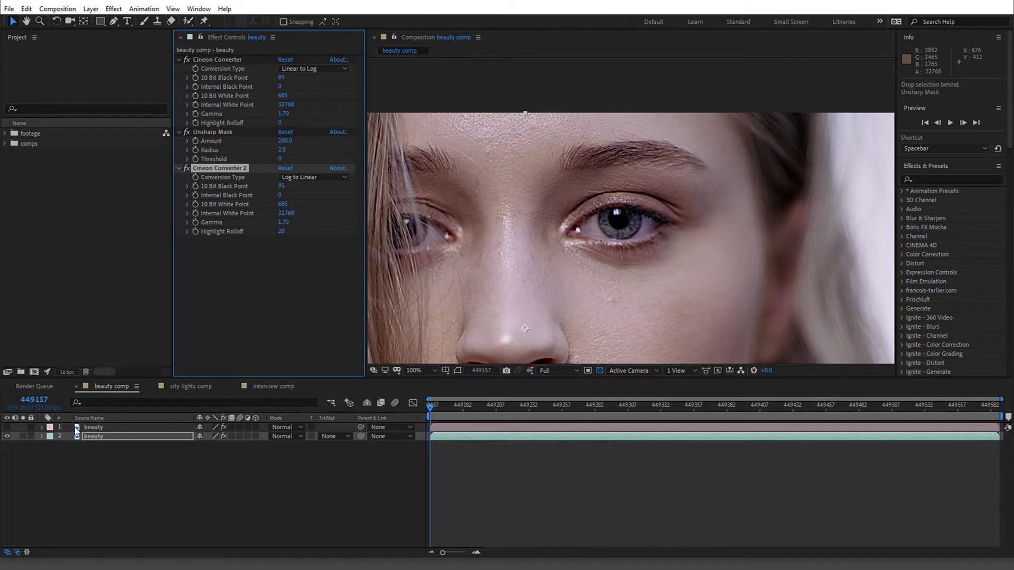
# - Inspect the lower layer's log-space sharpening on the full face and close up on the eye
pyautogui.press(',')
pyautogui.press('.')
pyautogui.moveTo(610, 265); pyautogui.dragTo(572, 259)
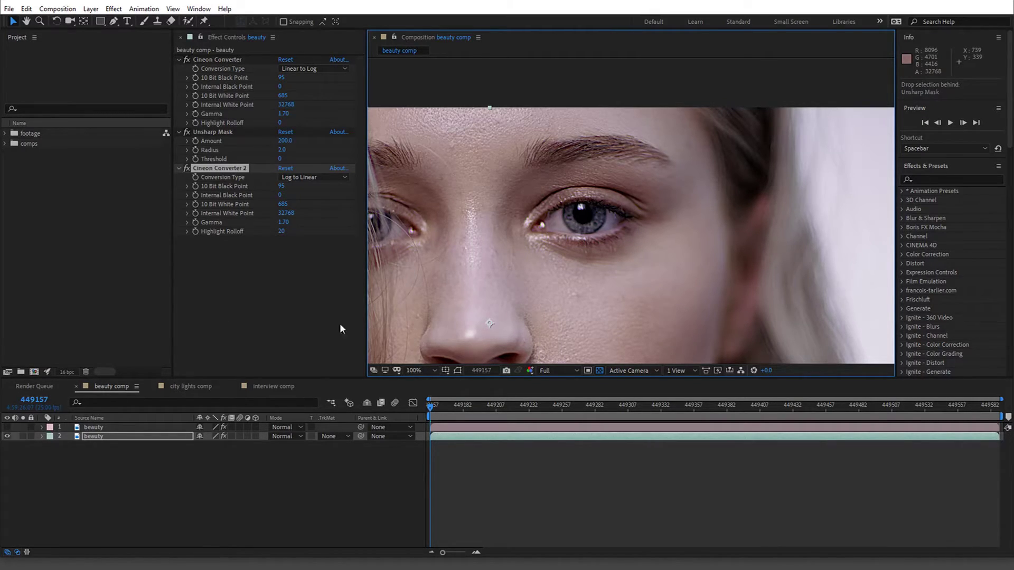
pyautogui.press('.')
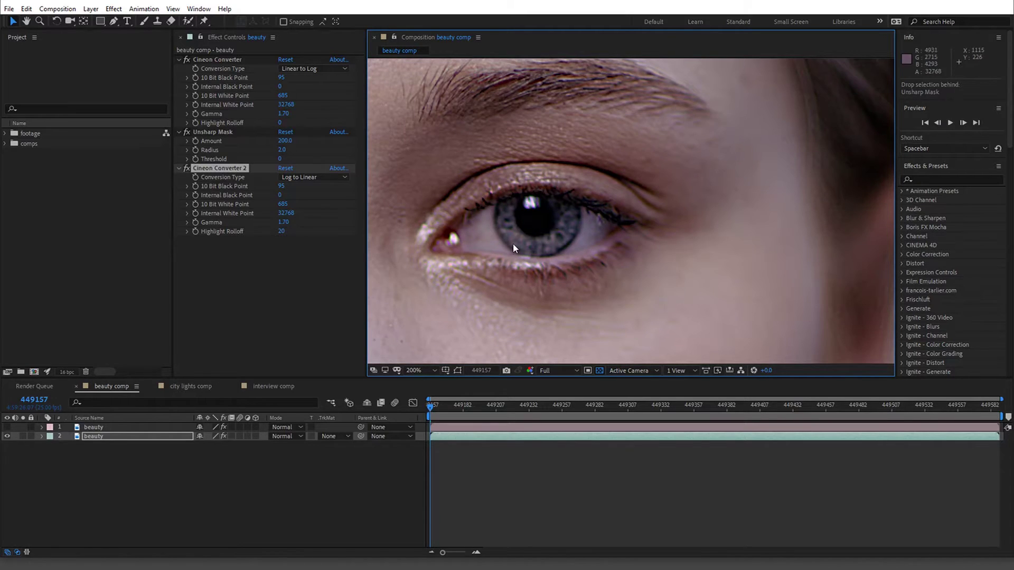
# - Compare the two sharpening methods around the eye by toggling the upper beauty layer's visibility
pyautogui.click(7, 427)
pyautogui.scroll(-3, 450, 238)
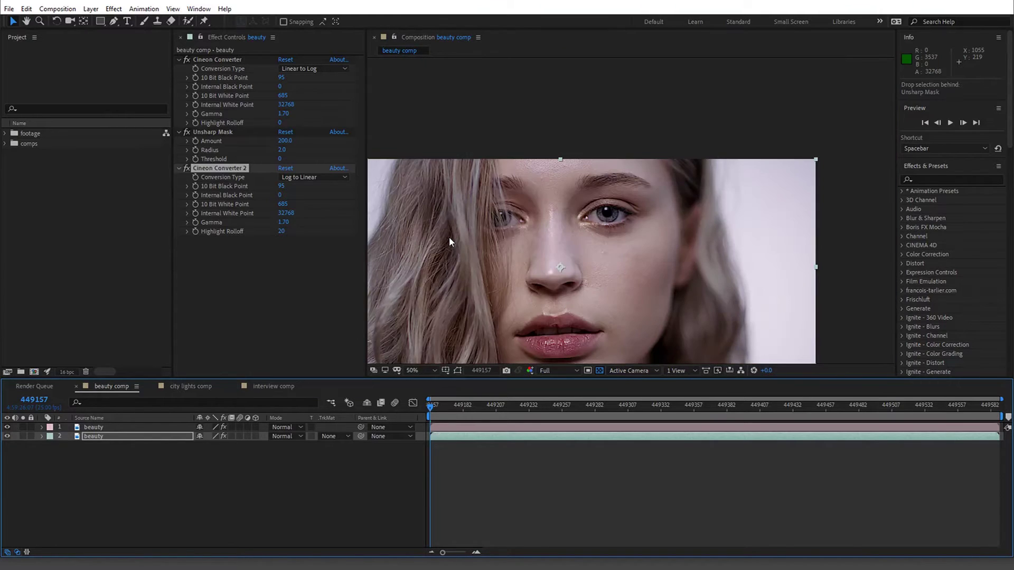
pyautogui.scroll(3, 449, 236)
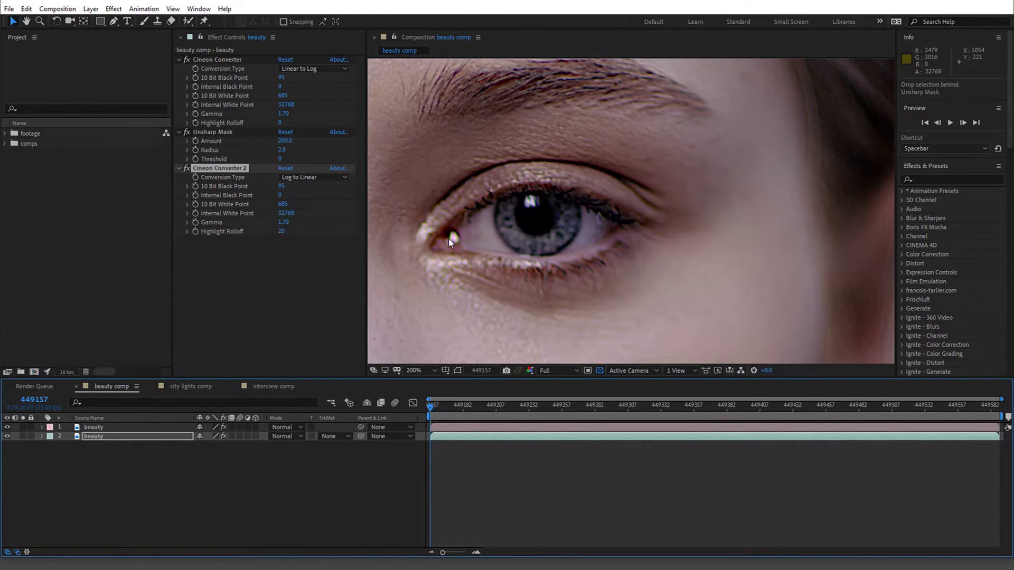
pyautogui.scroll(-3, 540, 232)
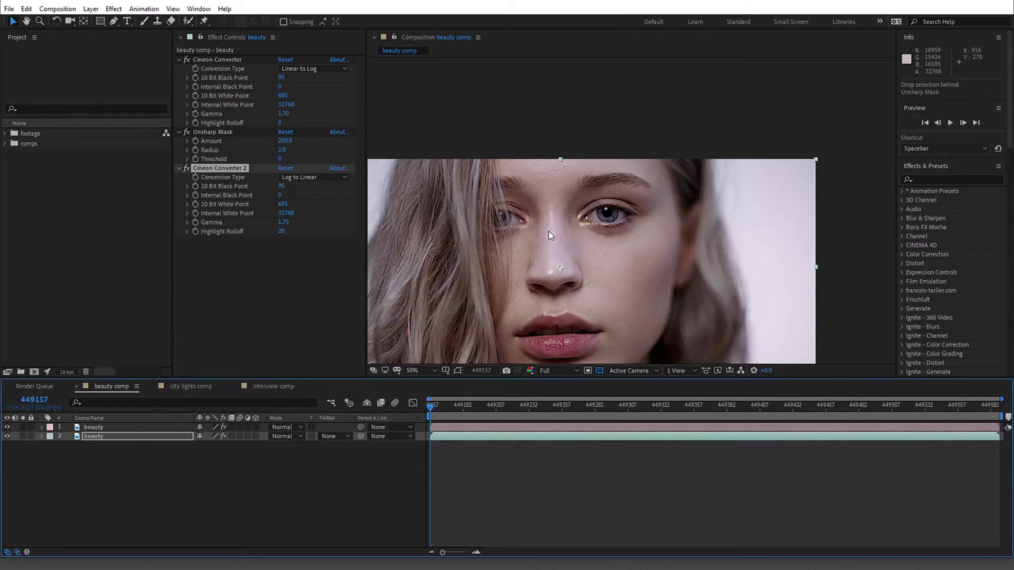
pyautogui.click(7, 427)
pyautogui.click(7, 427)
pyautogui.click(7, 427)
pyautogui.scroll(1, 553, 238)
pyautogui.press('.')
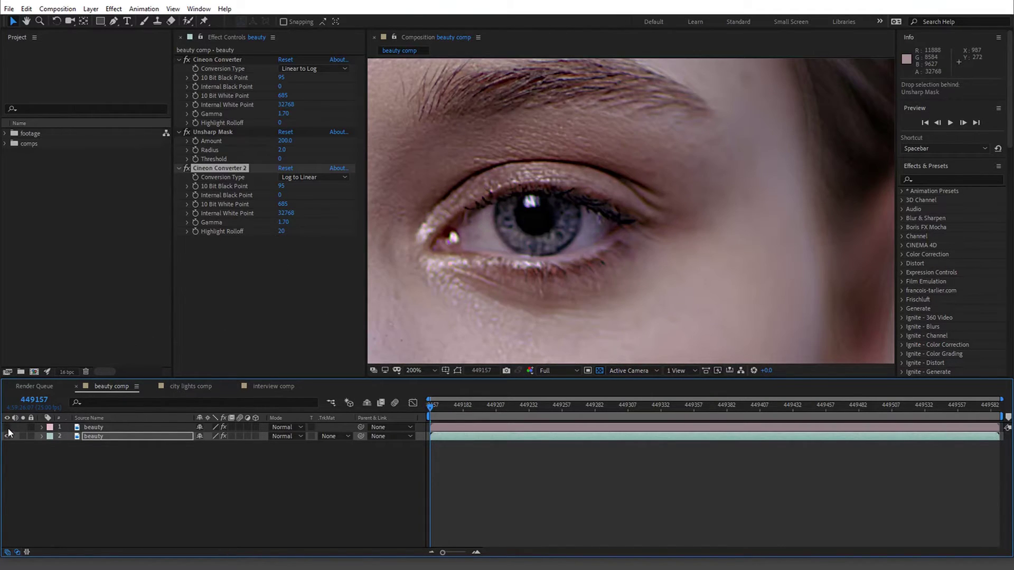
pyautogui.click(7, 427)
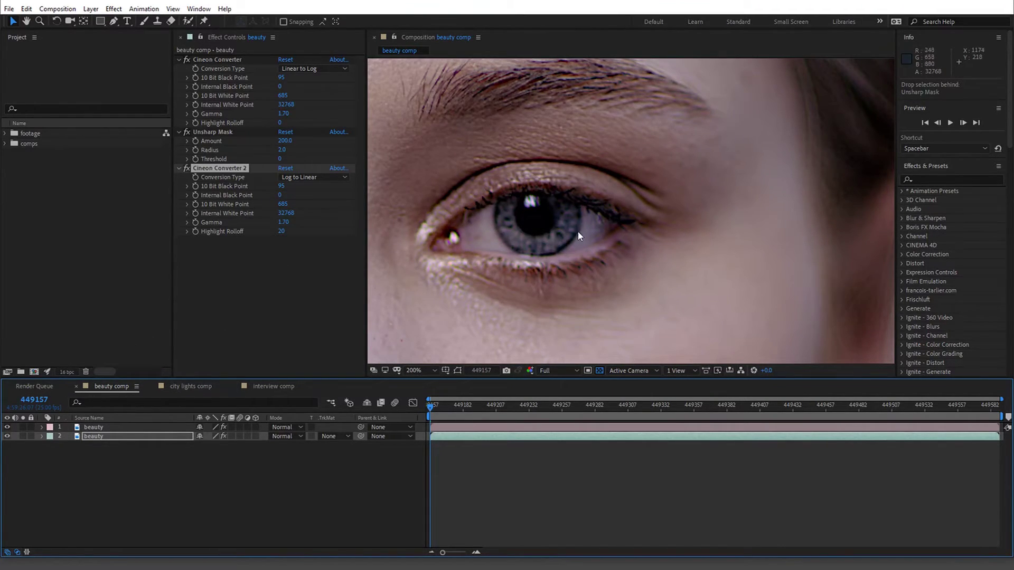
pyautogui.click(7, 427)
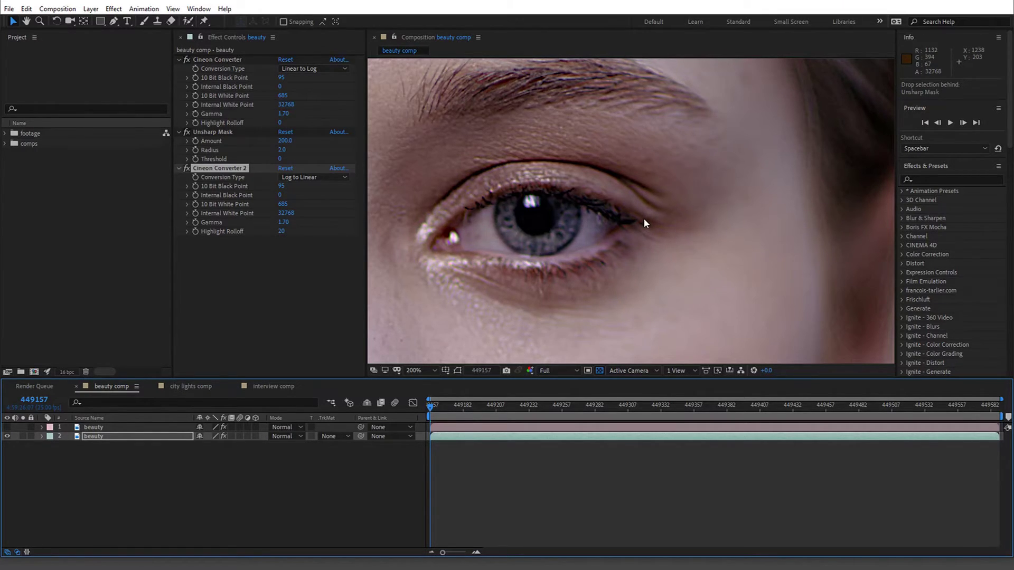
# - Review the sharpened skin and eye detail at wide and close views with the upper beauty layer hidden
pyautogui.scroll(-1, 550, 210)
pyautogui.scroll(1, 586, 228)
pyautogui.click(7, 428)
pyautogui.scroll(-4, 620, 244)
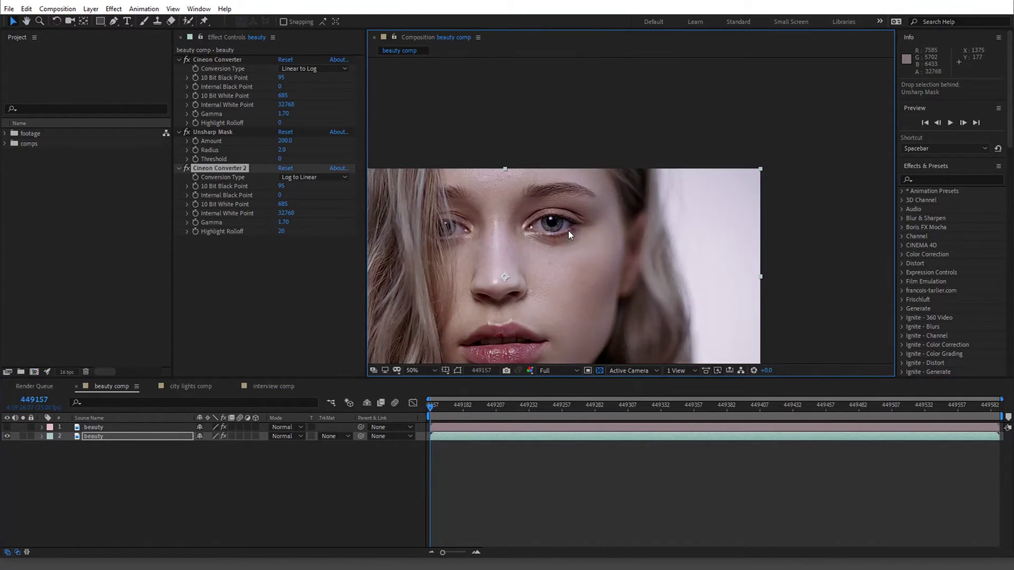
pyautogui.scroll(4, 570, 235)
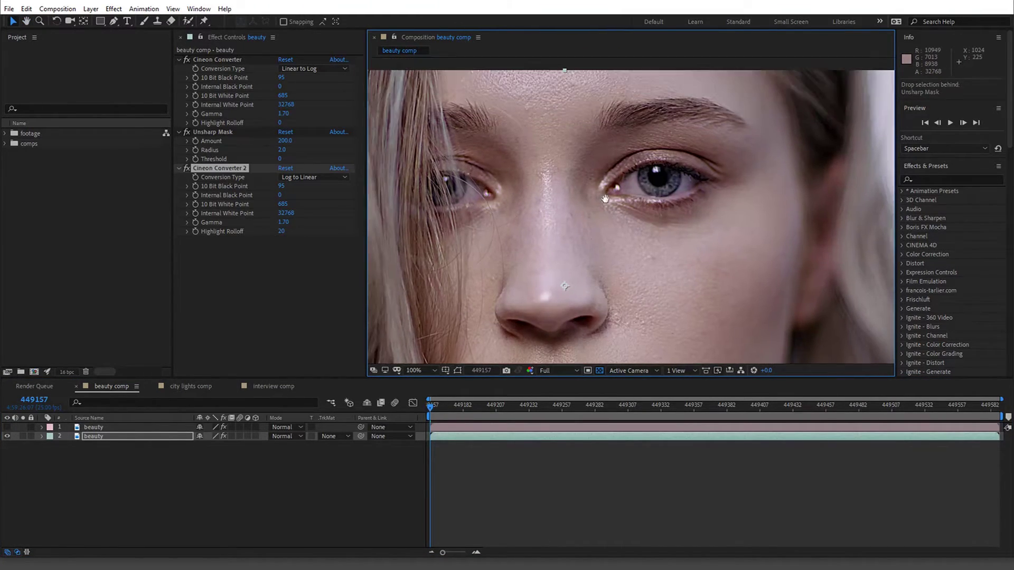
# - Show the upper beauty layer again and set the Unsharp Mask amount to 100 on both beauty layers
pyautogui.moveTo(606, 201); pyautogui.dragTo(615, 211)
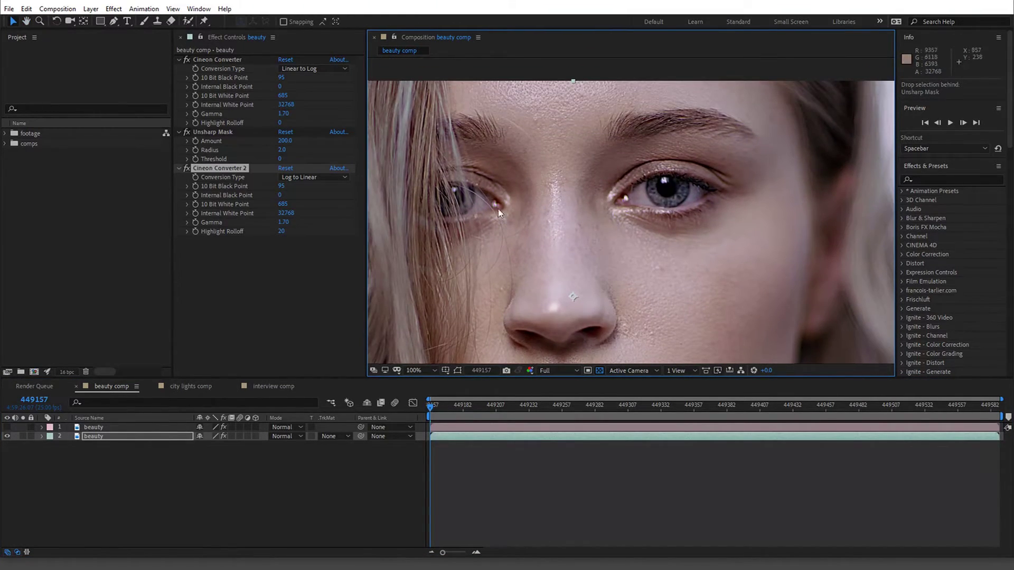
pyautogui.click(5, 431)
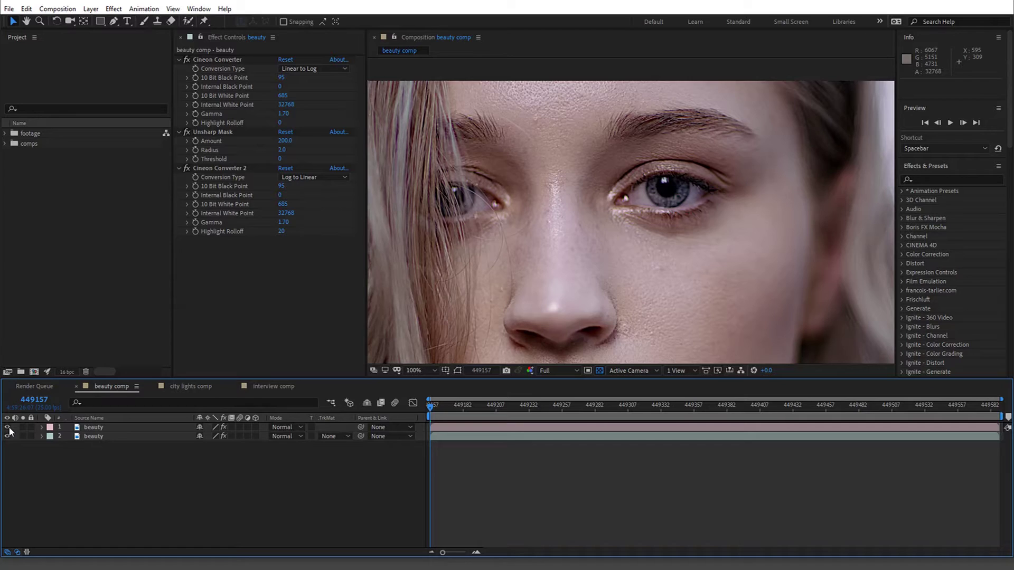
pyautogui.click(87, 427)
pyautogui.click(284, 69)
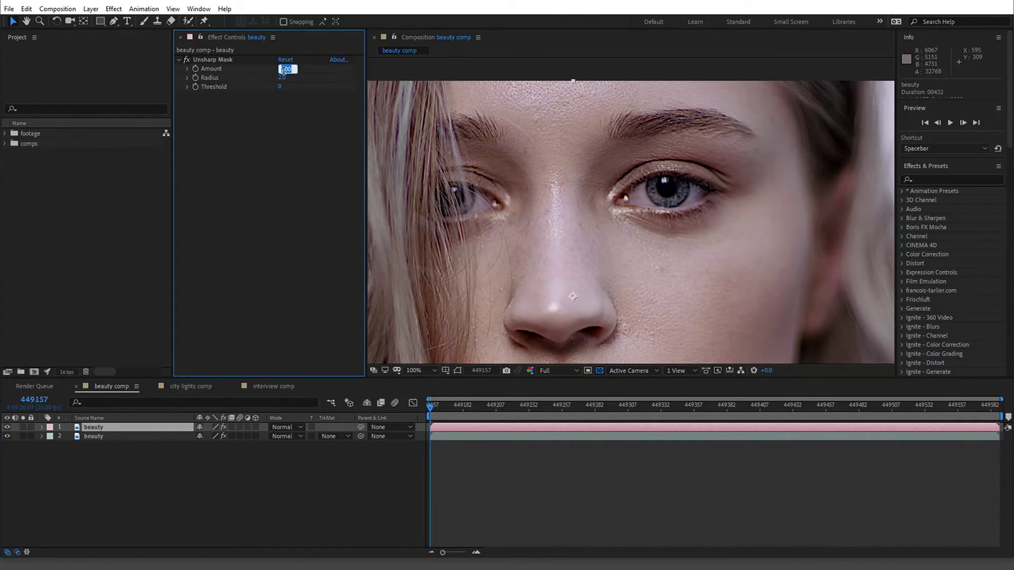
pyautogui.press('Return')
pyautogui.click(113, 437)
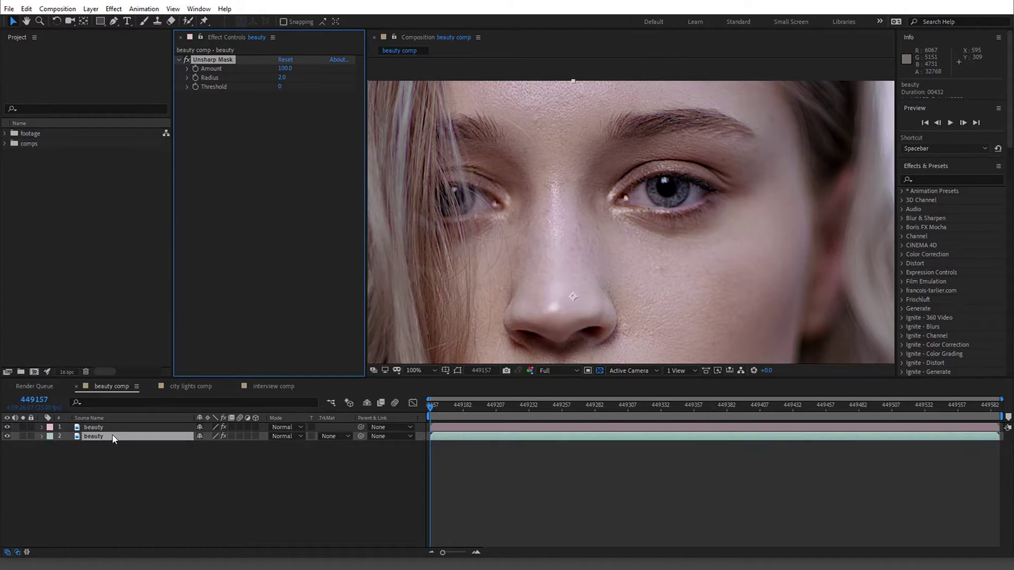
pyautogui.click(285, 141)
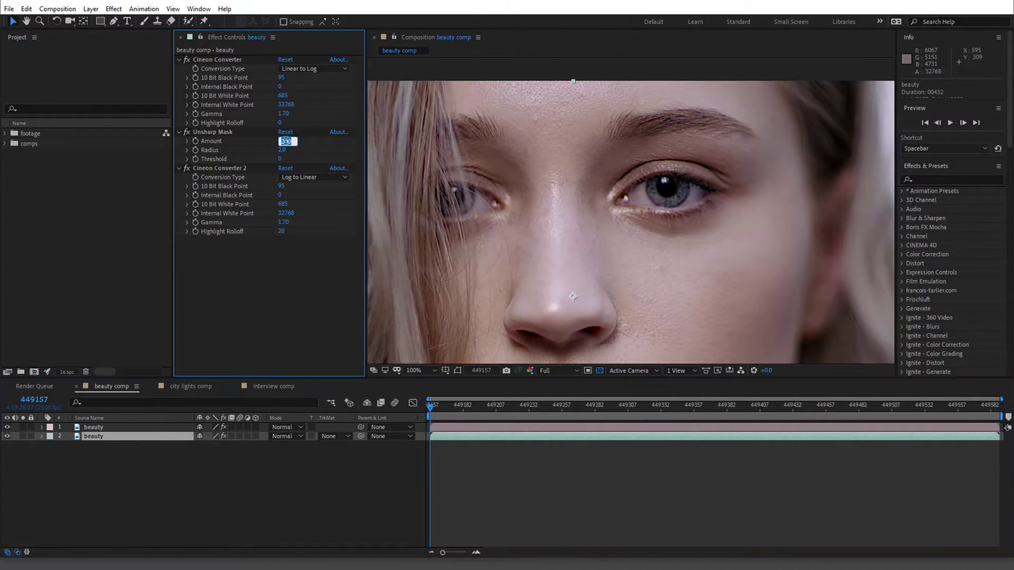
pyautogui.write('100')
pyautogui.press('Return')
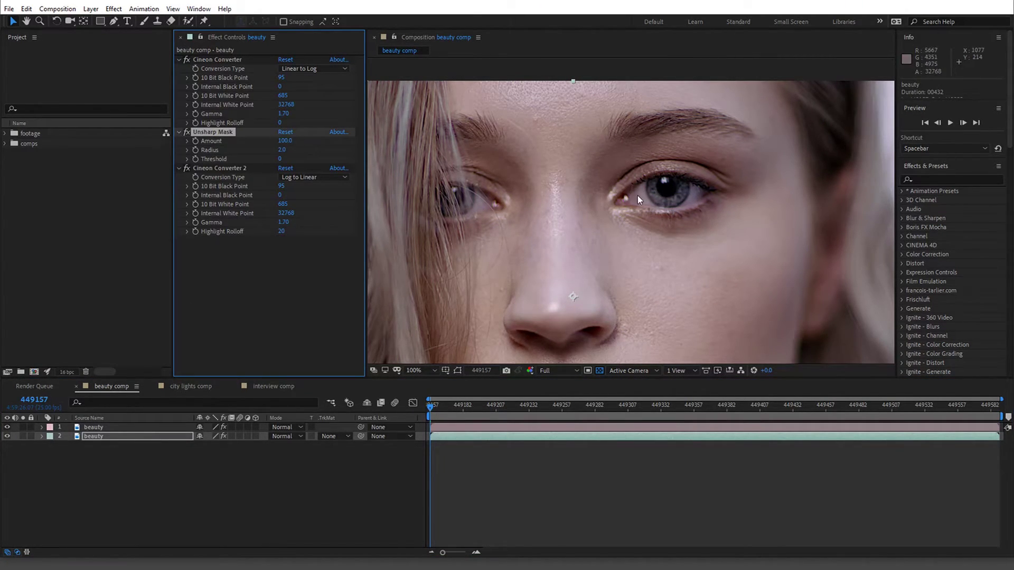
# - Compare the two sharpening methods on the face and close up on the eye by toggling the upper beauty layer's visibility
pyautogui.scroll(2, 637, 195)
pyautogui.scroll(-2, 637, 202)
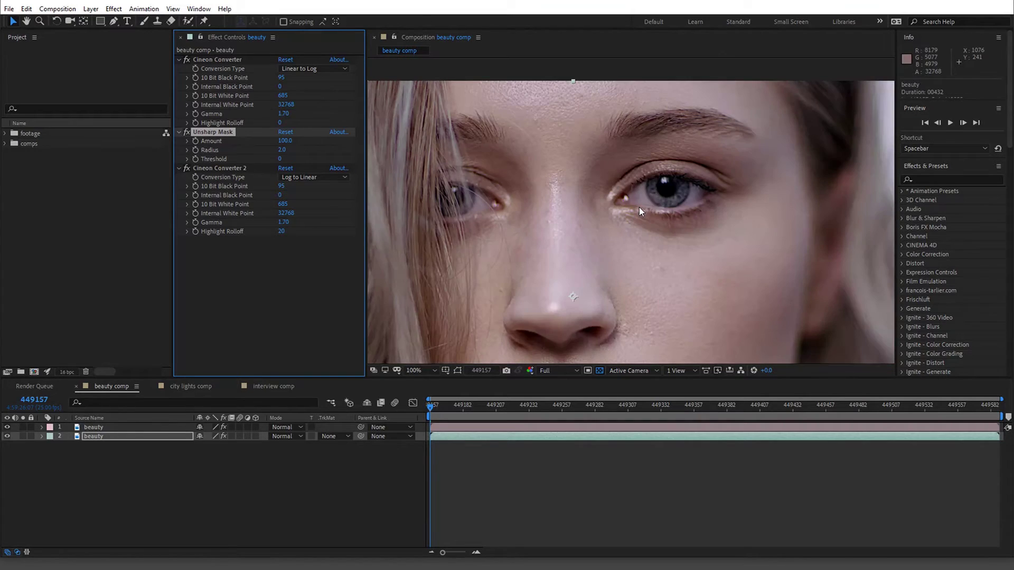
pyautogui.click(8, 427)
pyautogui.click(8, 427)
pyautogui.click(7, 427)
pyautogui.click(8, 427)
pyautogui.click(8, 427)
pyautogui.click(8, 427)
pyautogui.click(8, 427)
pyautogui.click(8, 427)
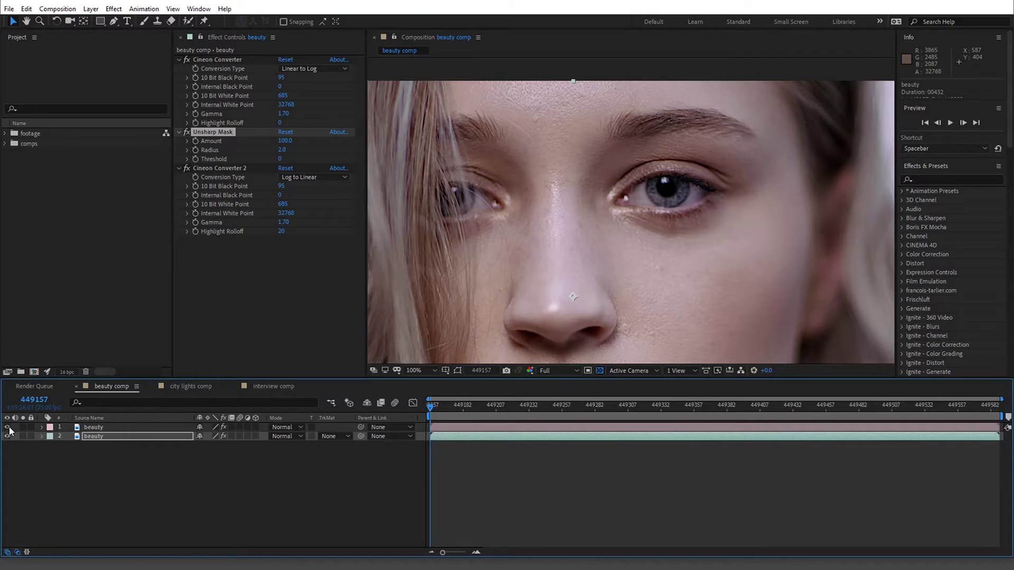
pyautogui.scroll(2, 644, 198)
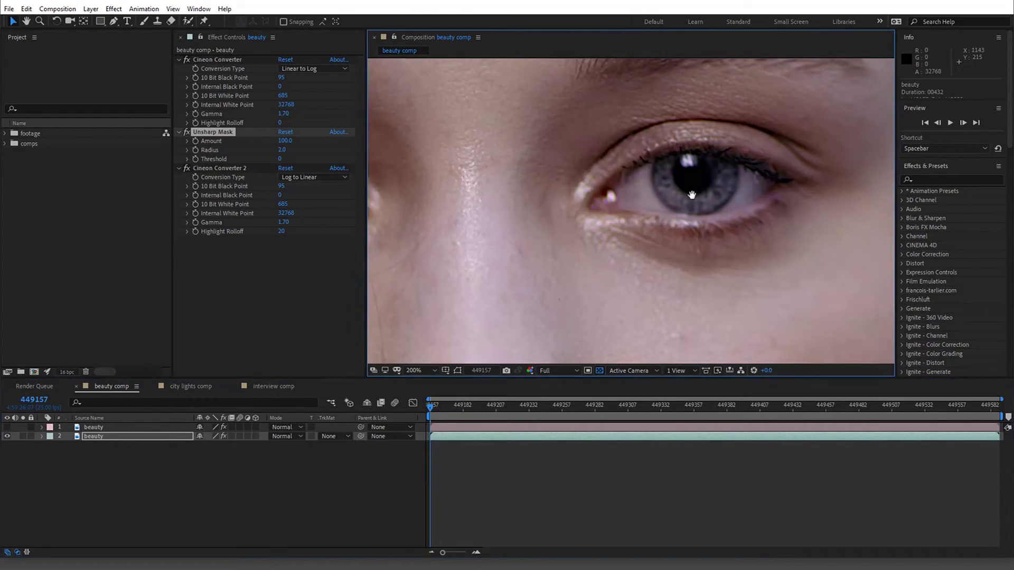
pyautogui.moveTo(685, 198); pyautogui.dragTo(619, 235)
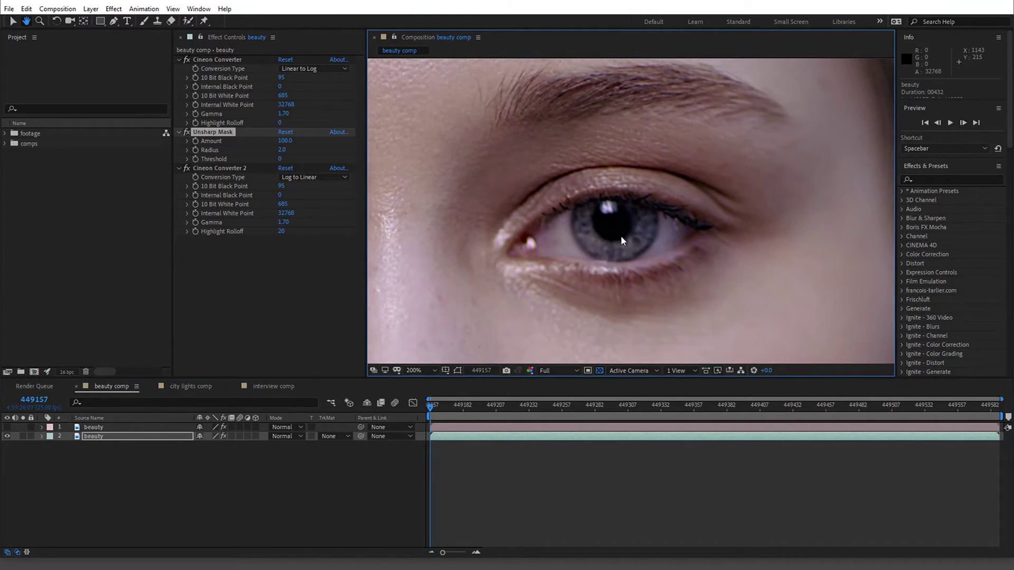
pyautogui.click(8, 427)
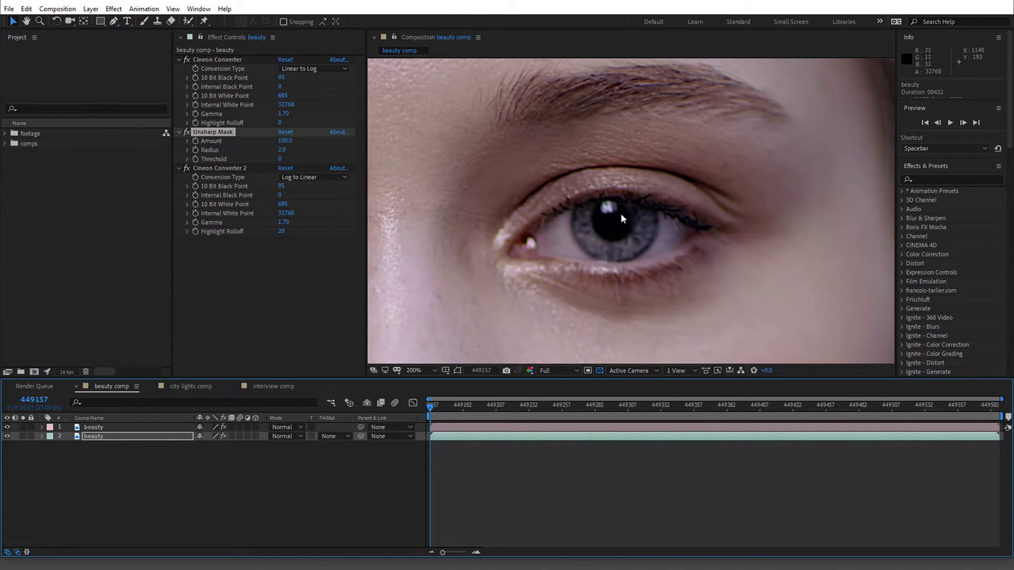
# - Compare the two sharpening methods close up on the lips by toggling the upper beauty layer's visibility
pyautogui.scroll(-1, 480, 307)
pyautogui.moveTo(478, 326); pyautogui.dragTo(529, 243)
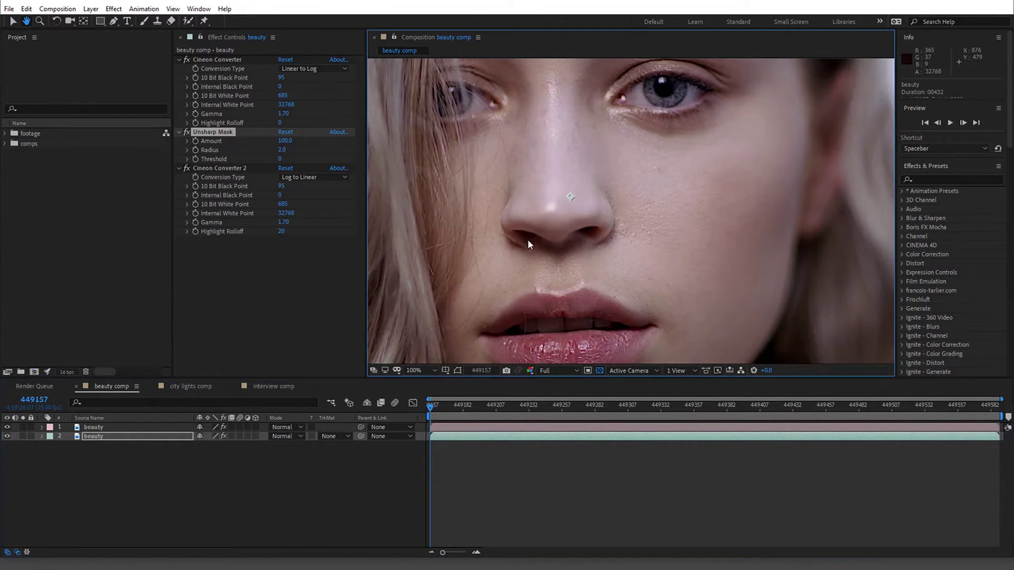
pyautogui.moveTo(544, 332); pyautogui.dragTo(558, 257)
pyautogui.scroll(2, 561, 293)
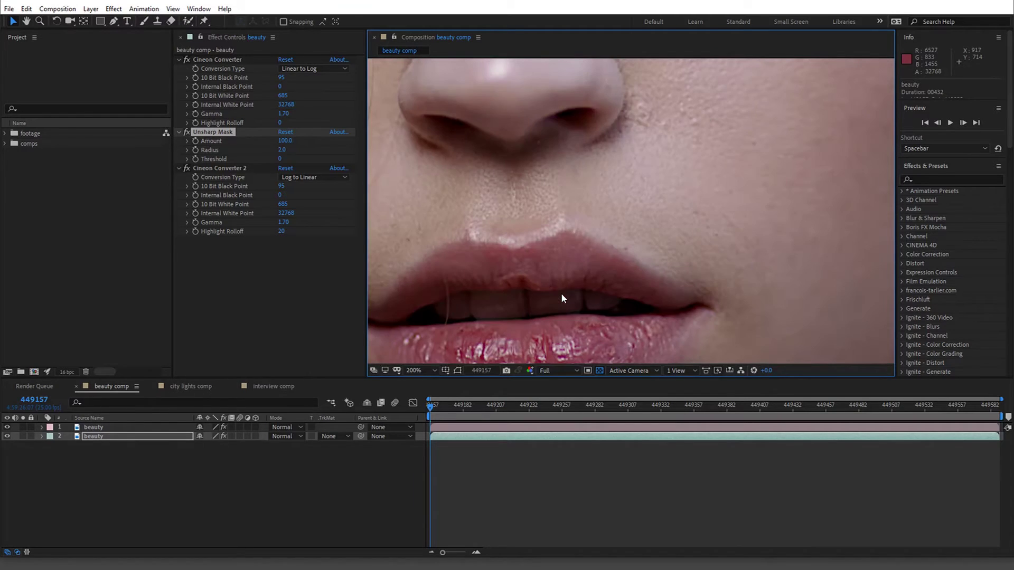
pyautogui.moveTo(560, 293); pyautogui.dragTo(606, 206)
pyautogui.click(6, 428)
pyautogui.click(7, 428)
pyautogui.click(7, 428)
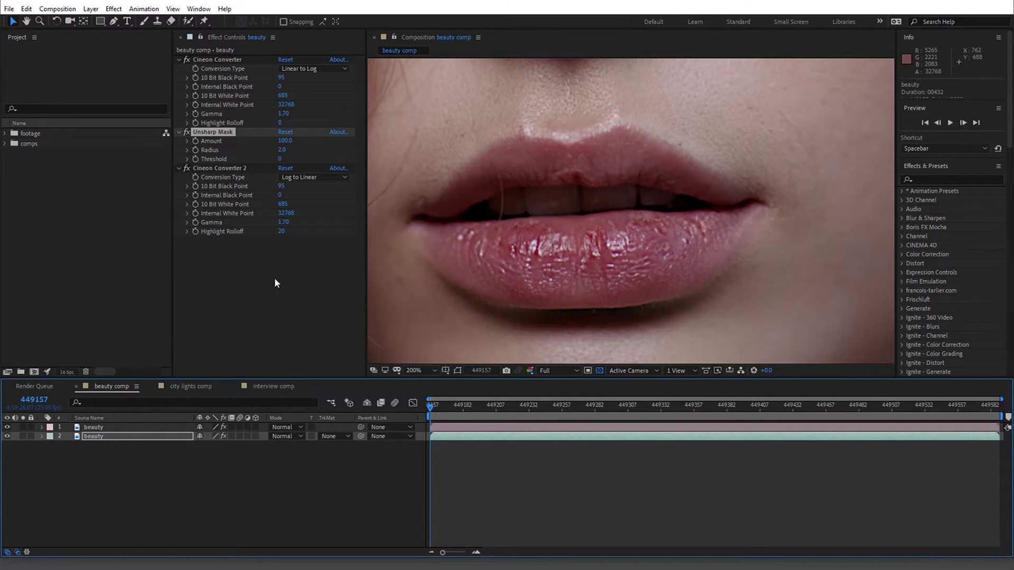
# - Compare the two sharpening methods on the loose hair strands by toggling the upper beauty layer's visibility
pyautogui.scroll(-4, 447, 231)
pyautogui.moveTo(535, 176); pyautogui.dragTo(581, 240)
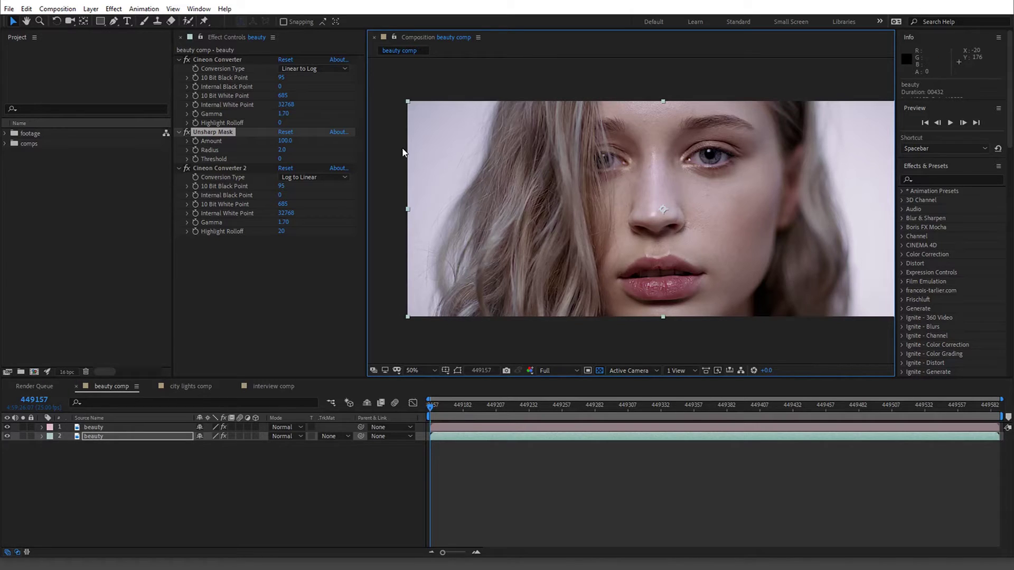
pyautogui.scroll(2, 472, 199)
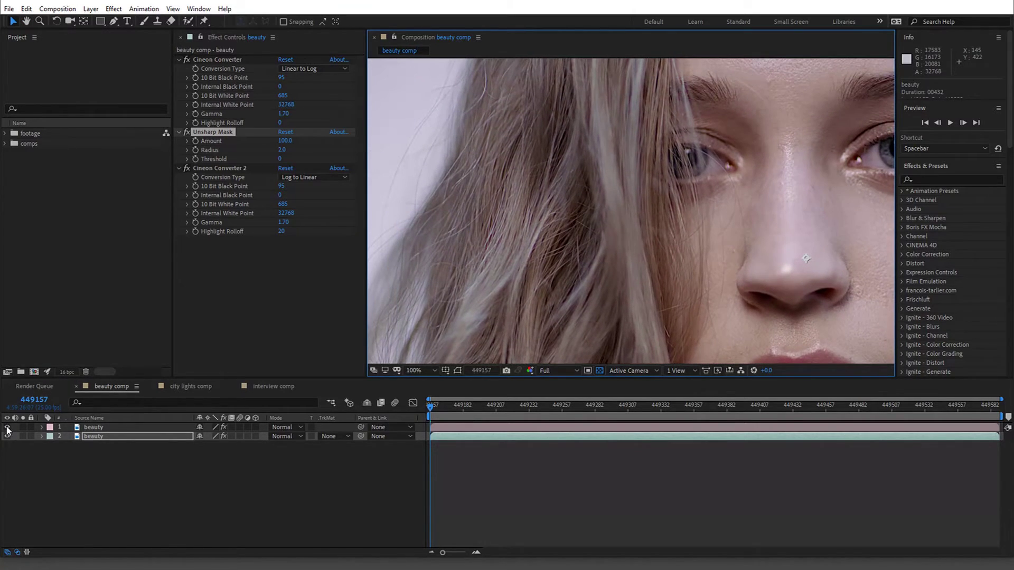
pyautogui.click(7, 428)
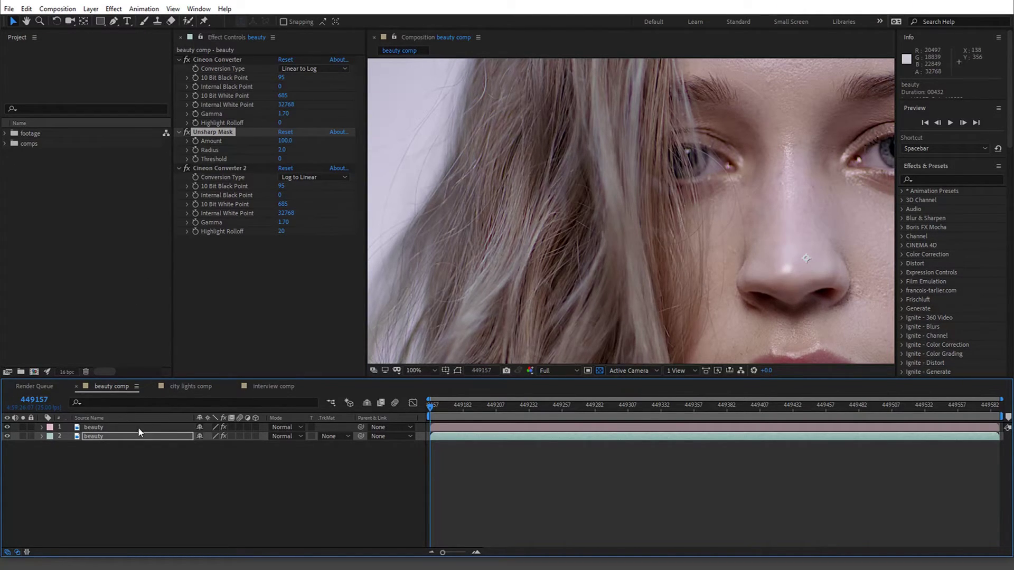
# - Copy the lower beauty layer's Cineon Converters and Unsharp Mask onto the lower city lights layer in city lights comp
pyautogui.click(233, 287)
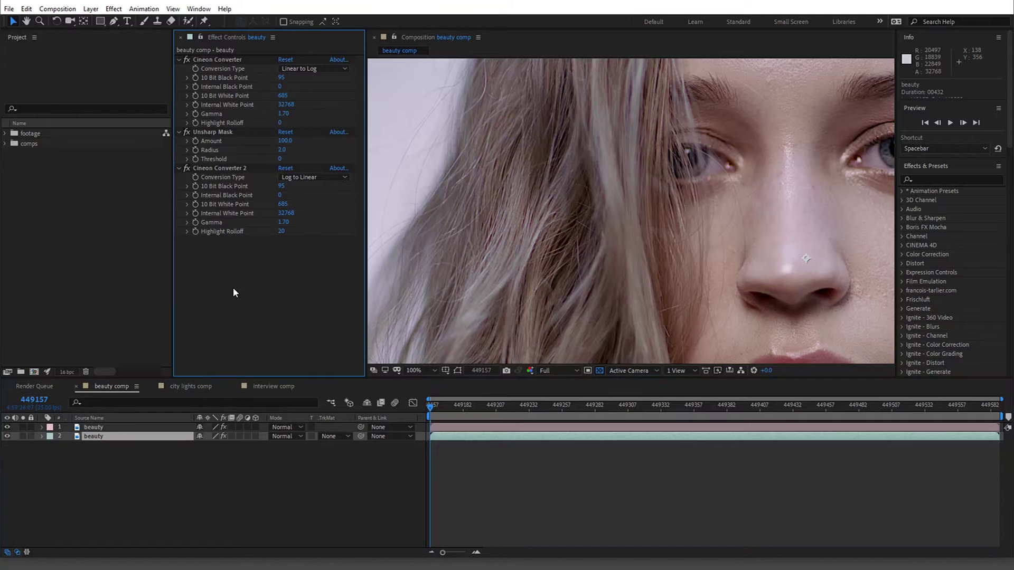
pyautogui.hotkey('ctrl', 'a')
pyautogui.click(113, 427)
pyautogui.click(108, 436)
pyautogui.click(183, 384)
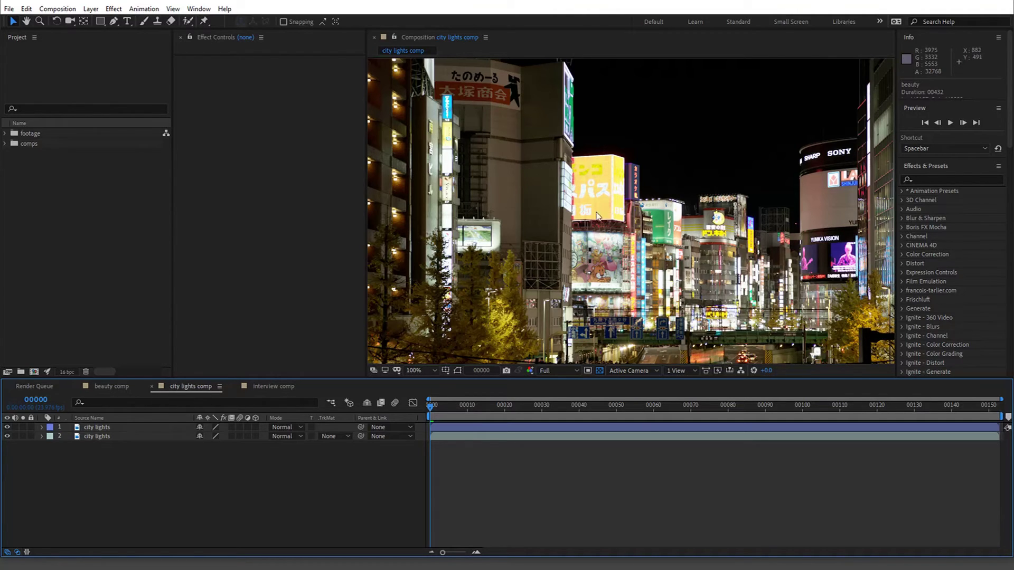
pyautogui.click(120, 437)
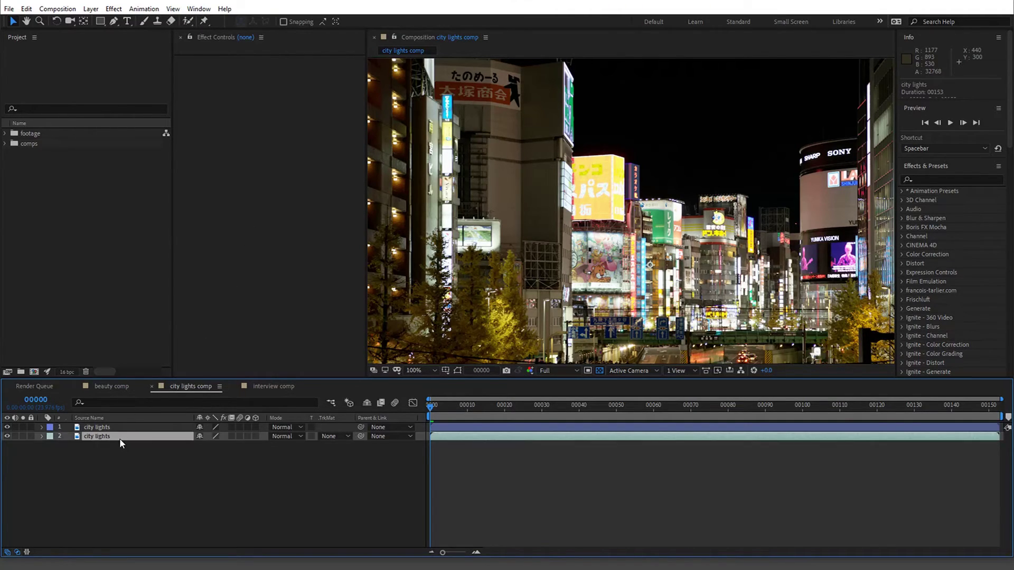
pyautogui.click(236, 301)
pyautogui.hotkey('ctrl', 'v')
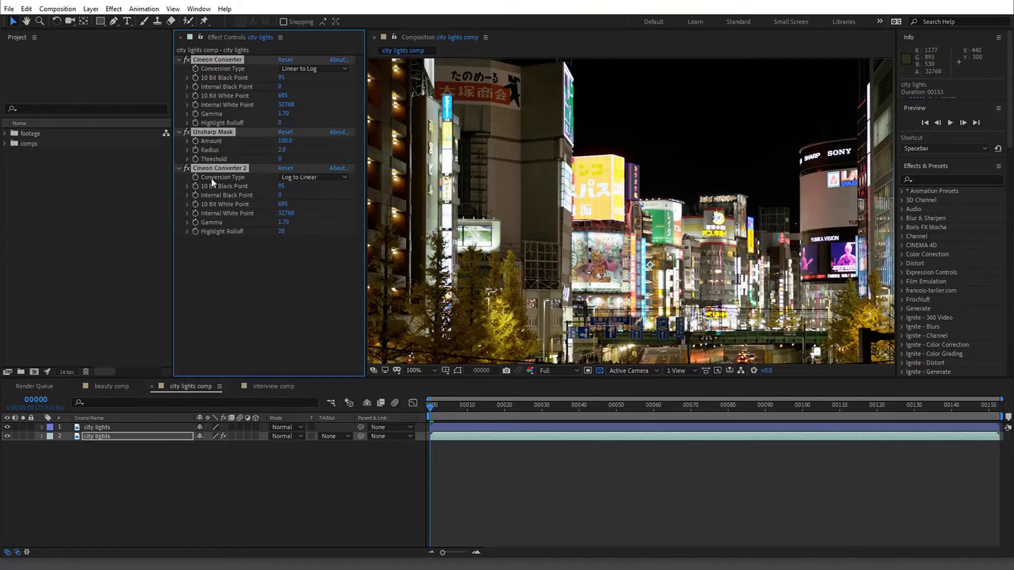
# - Set the lower city lights layer's Unsharp Mask amount to 200 and copy that effect alone to the upper layer
pyautogui.click(235, 247)
pyautogui.click(285, 140)
pyautogui.write('200')
pyautogui.click(224, 135)
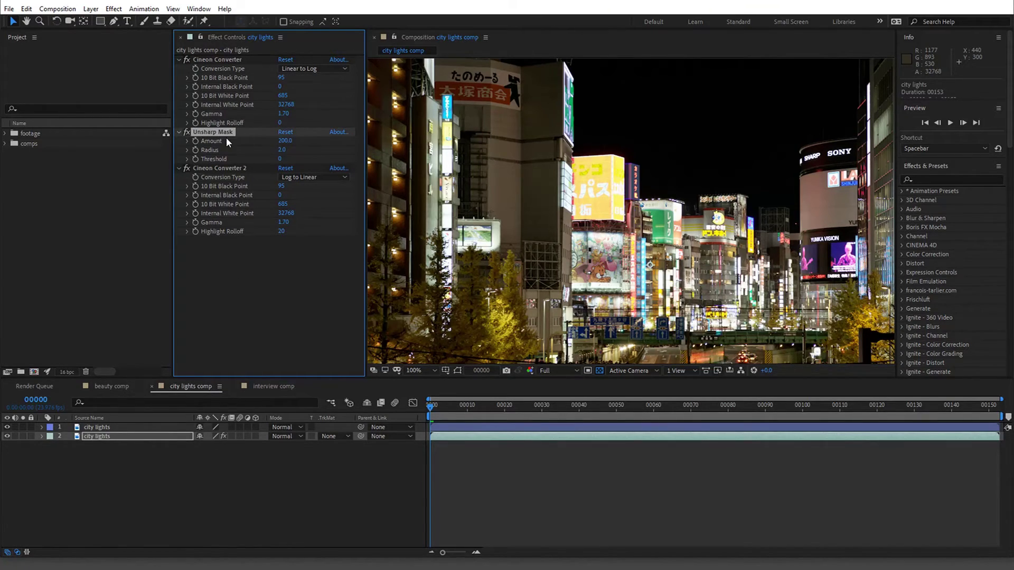
pyautogui.click(104, 427)
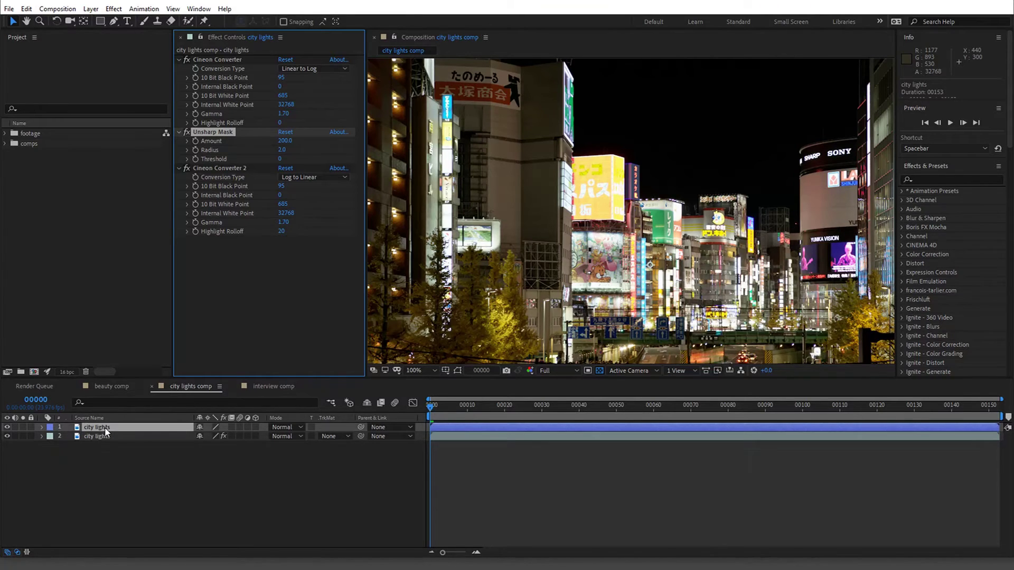
pyautogui.hotkey('ctrl', 'v')
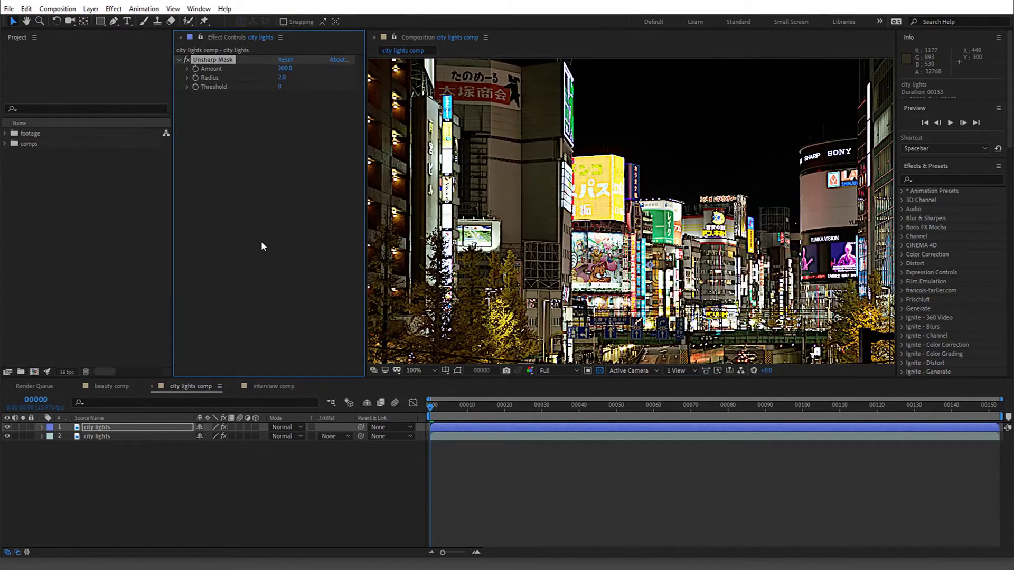
# - Inspect the ordinary Unsharp Mask sharpening on the city's billboards, signs and building edges at several magnifications
pyautogui.scroll(2, 633, 210)
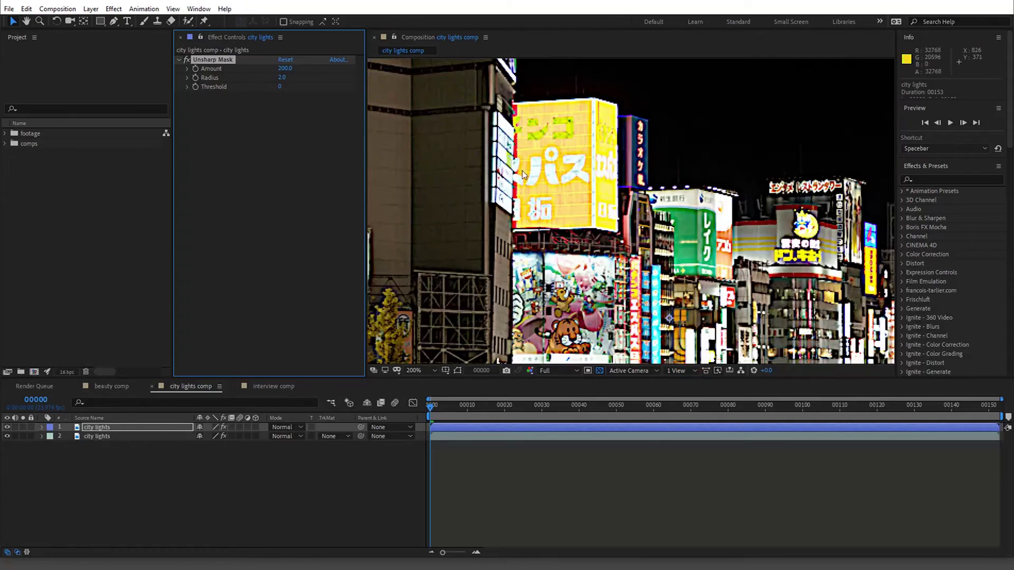
pyautogui.scroll(2, 512, 164)
pyautogui.moveTo(588, 313); pyautogui.dragTo(499, 231)
pyautogui.scroll(-2, 640, 230)
pyautogui.scroll(-2, 560, 269)
pyautogui.scroll(2, 561, 269)
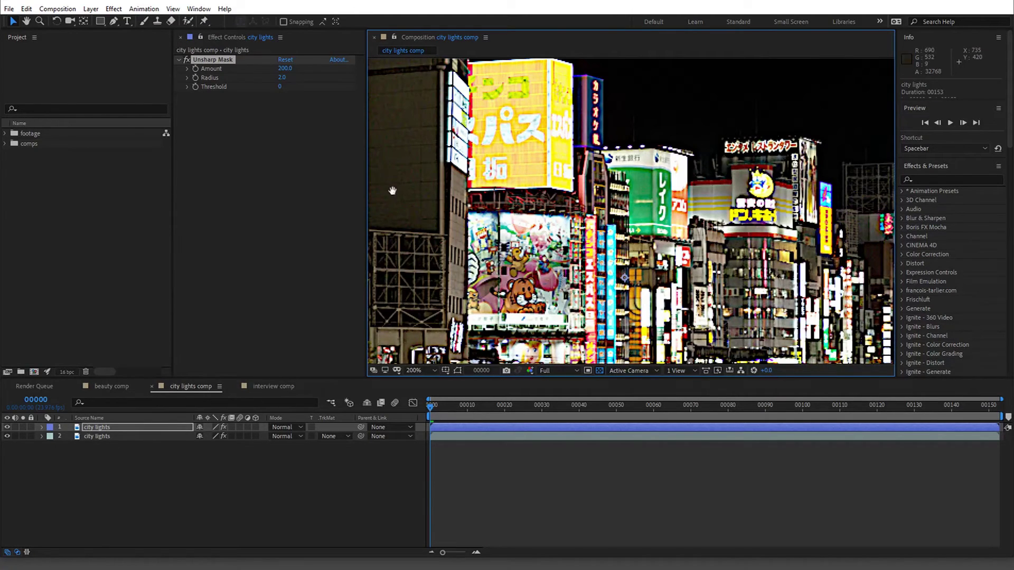
pyautogui.press('h')
pyautogui.moveTo(398, 194); pyautogui.dragTo(524, 358)
pyautogui.moveTo(628, 305); pyautogui.dragTo(311, 133)
pyautogui.press('v')
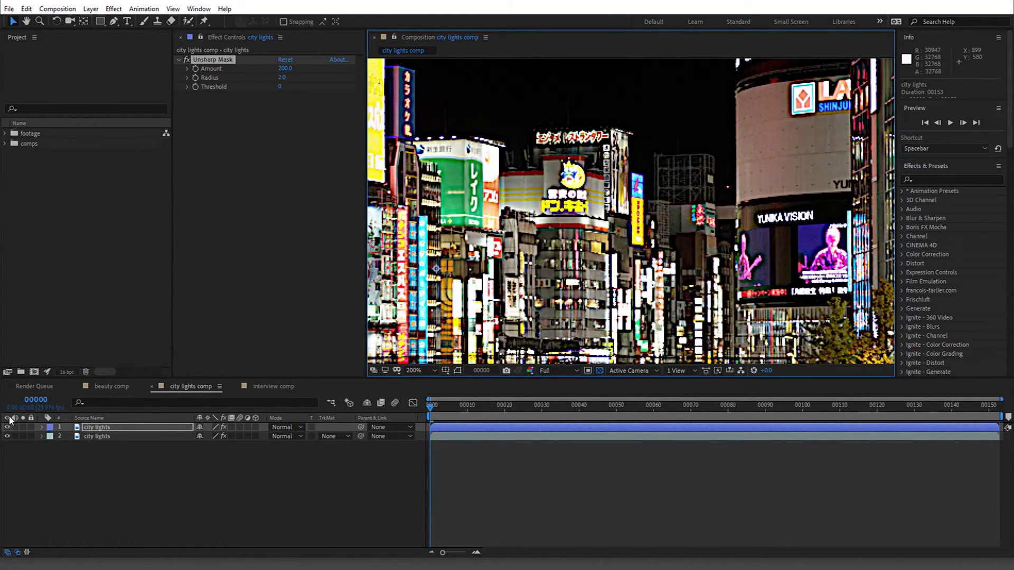
pyautogui.press('/')
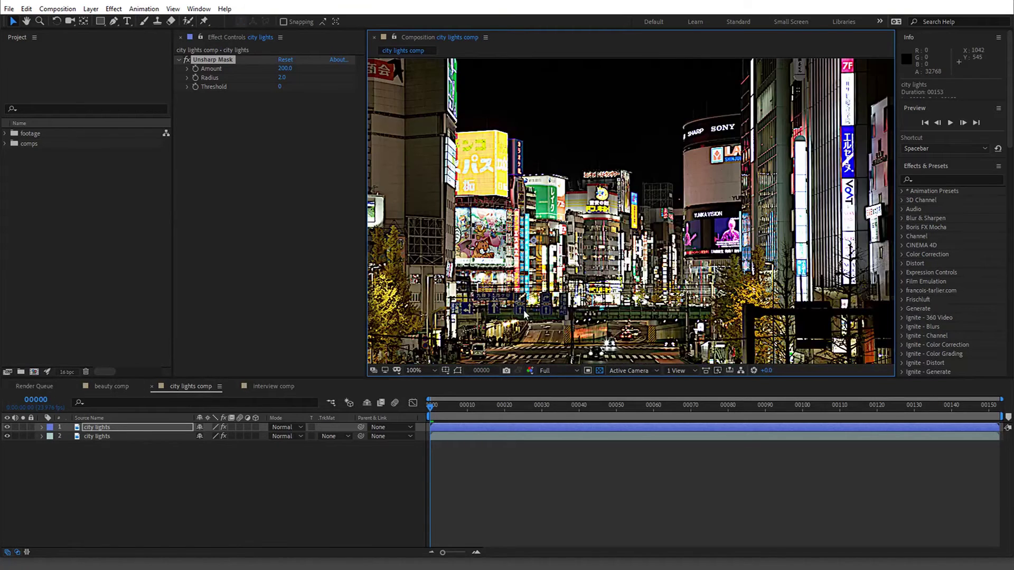
pyautogui.scroll(4, 454, 268)
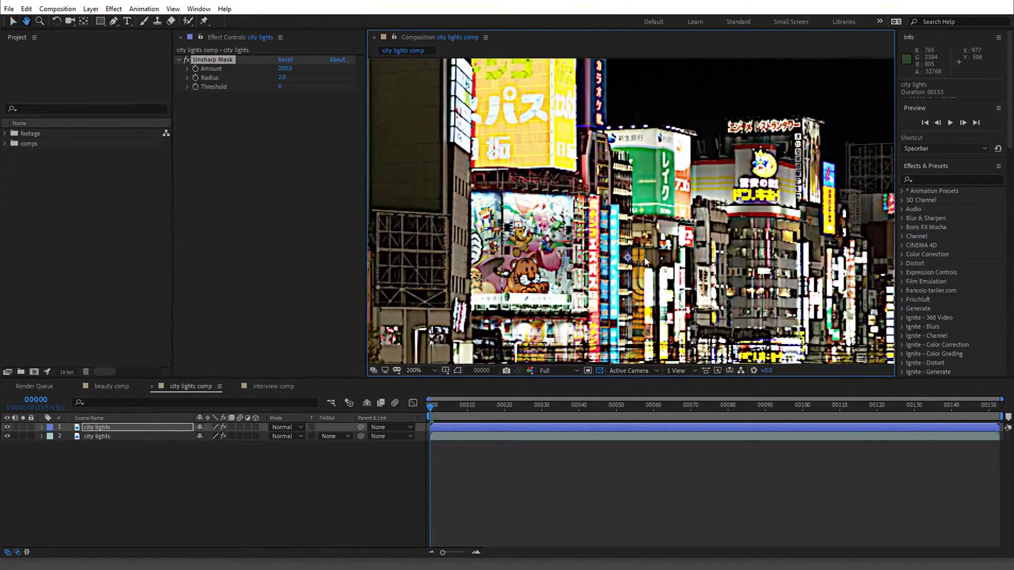
pyautogui.moveTo(619, 211); pyautogui.dragTo(618, 210)
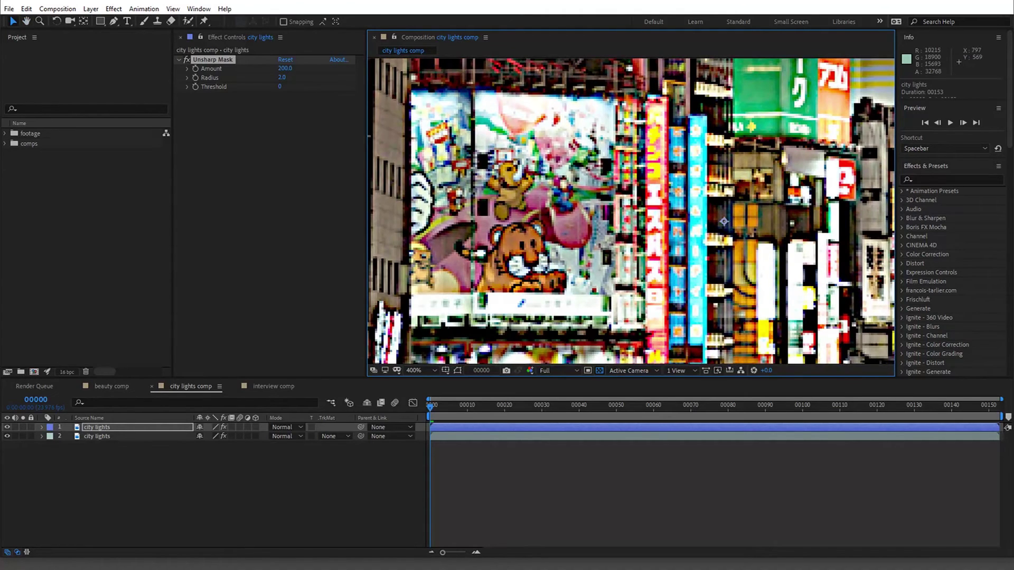
# - Compare both sharpening methods on the cartoon billboard by toggling the upper city lights layer's visibility
pyautogui.click(115, 436)
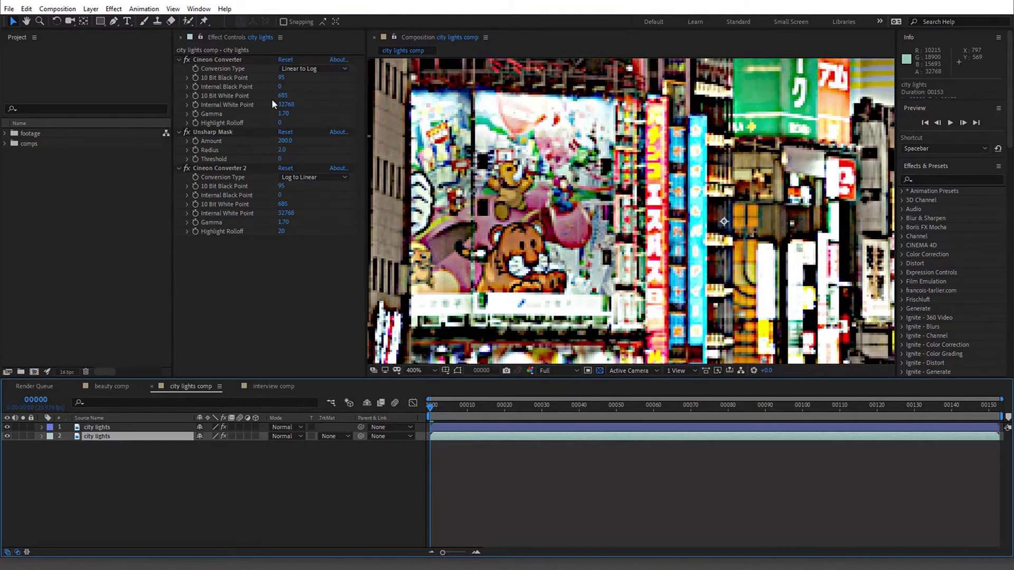
pyautogui.click(8, 427)
pyautogui.click(7, 427)
pyautogui.click(7, 427)
# - Compare both sharpening methods around the yellow billboard and dark building by toggling the upper city lights layer's visibility
pyautogui.scroll(-4, 487, 297)
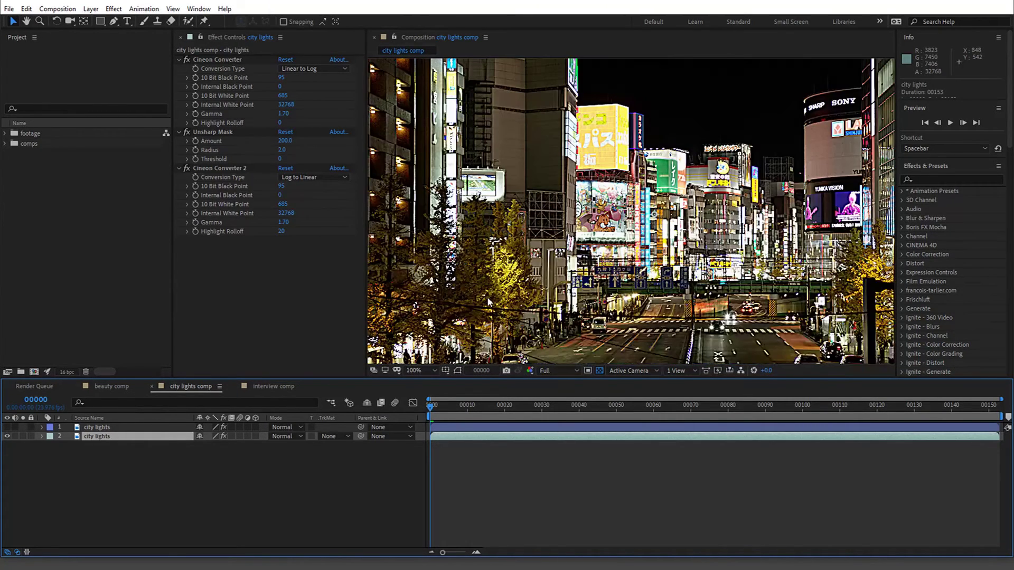
pyautogui.moveTo(552, 191); pyautogui.dragTo(531, 308)
pyautogui.moveTo(536, 197); pyautogui.dragTo(633, 124)
pyautogui.press('v')
pyautogui.press('.')
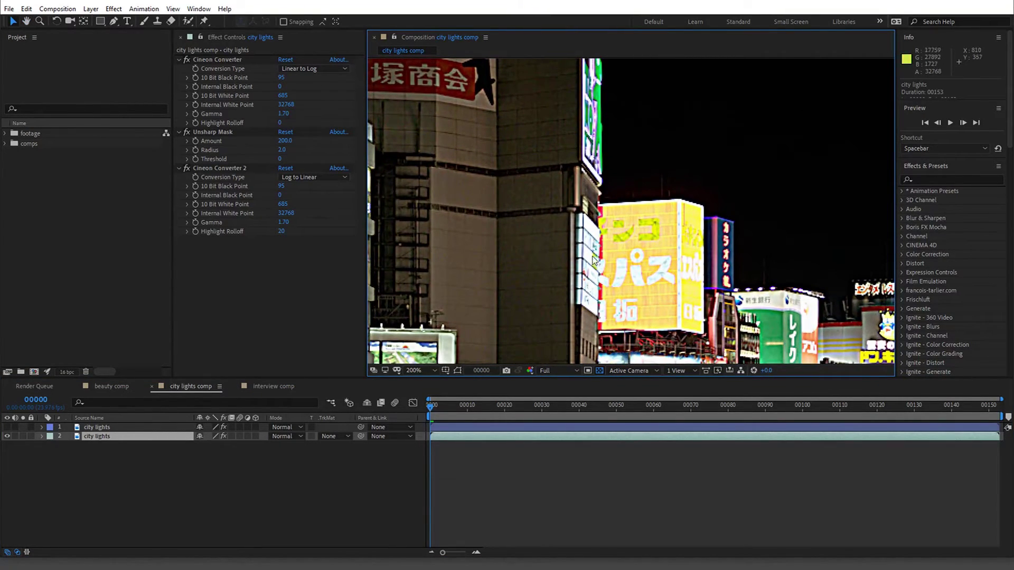
pyautogui.click(7, 428)
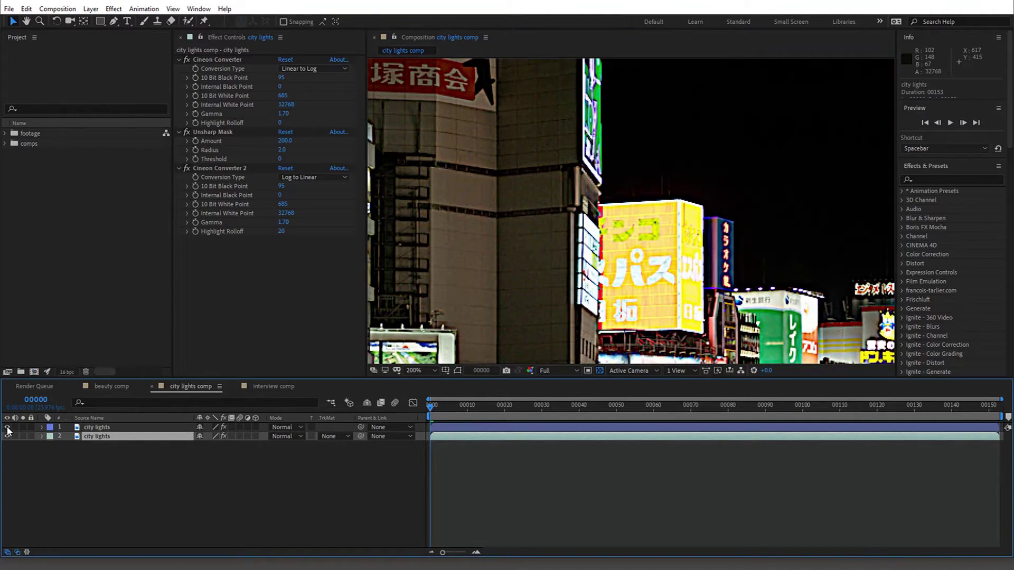
pyautogui.press('.')
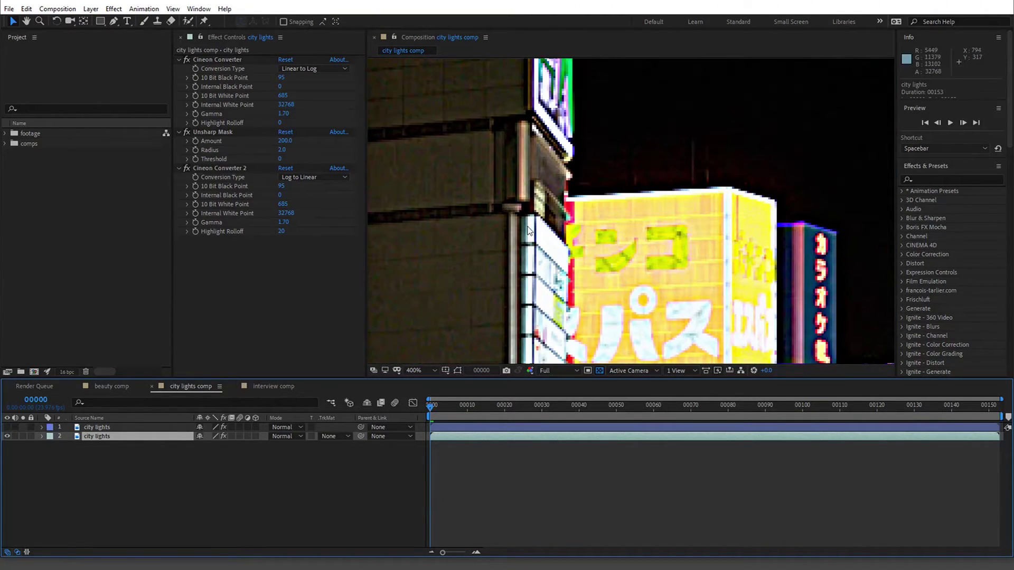
pyautogui.click(7, 428)
pyautogui.click(6, 429)
pyautogui.click(6, 428)
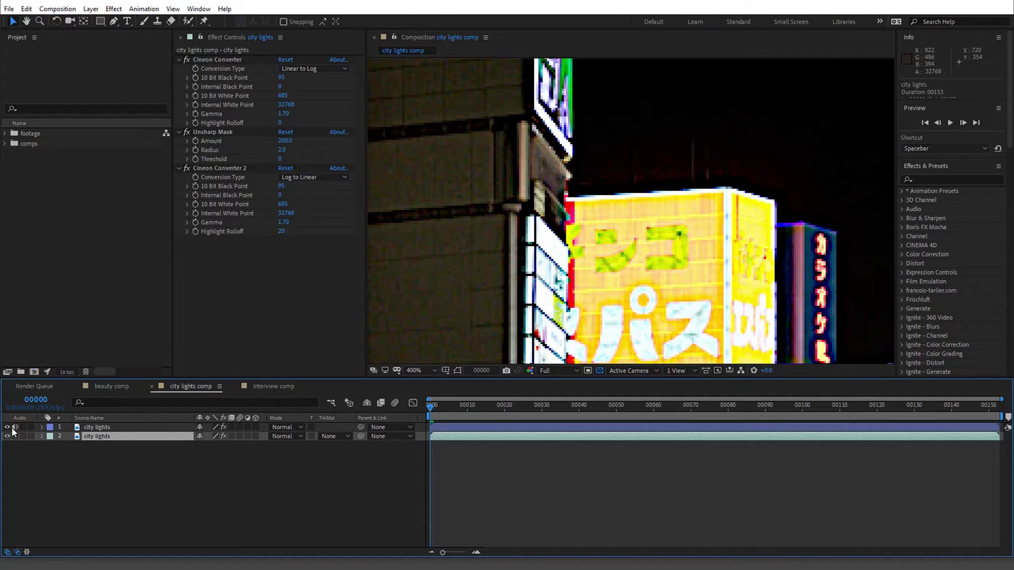
# - Hide the upper city lights layer and disable the lower layer's Log to Linear Cineon Converter to view the sharpening in log space
pyautogui.click(7, 427)
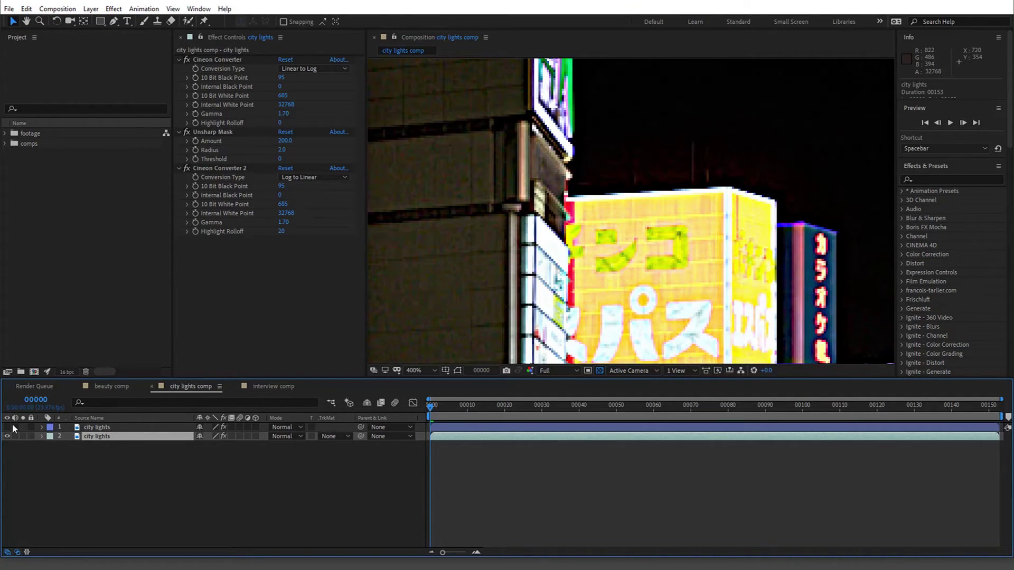
pyautogui.click(187, 168)
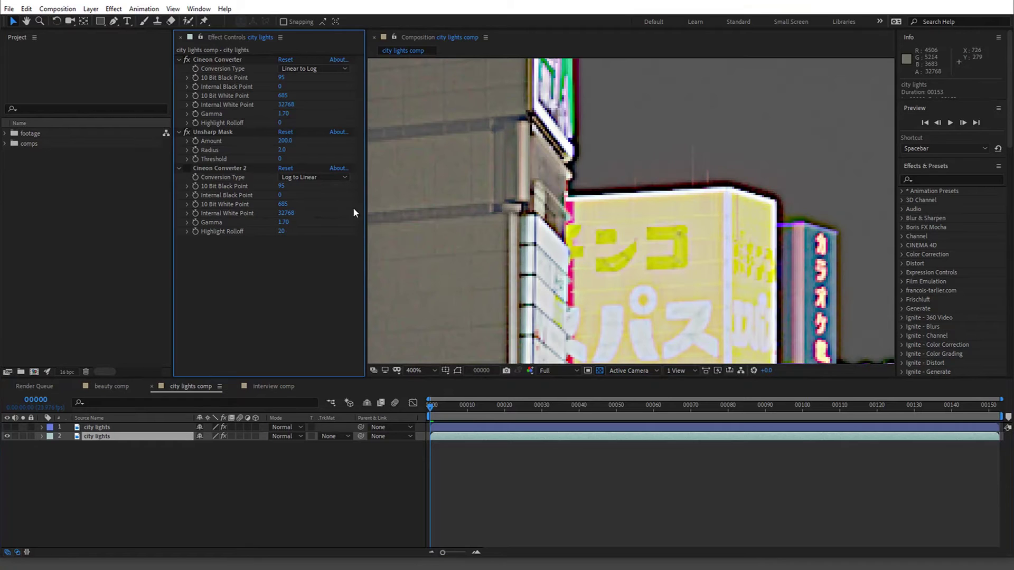
pyautogui.click(106, 428)
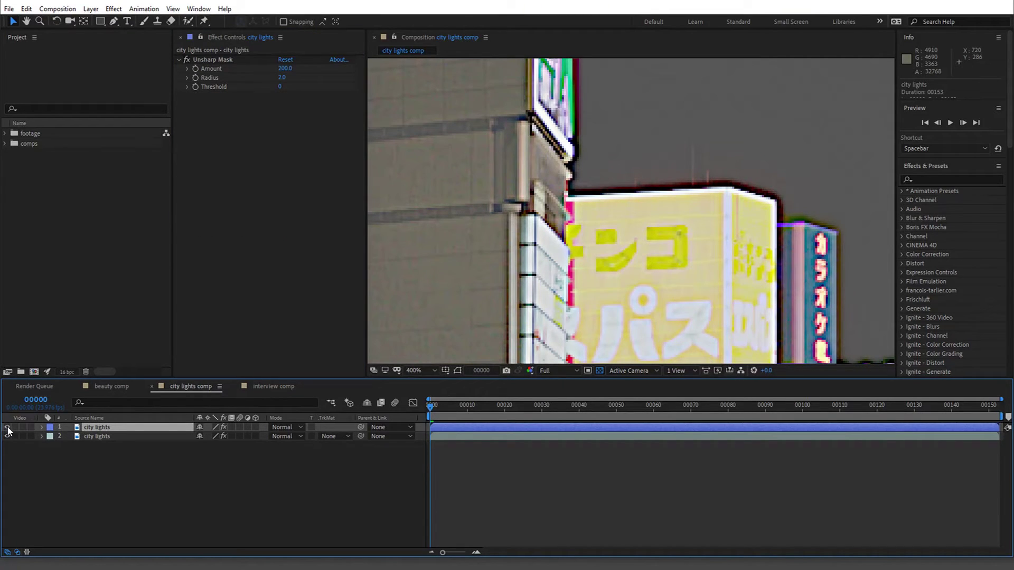
pyautogui.click(8, 427)
pyautogui.click(8, 427)
pyautogui.click(108, 443)
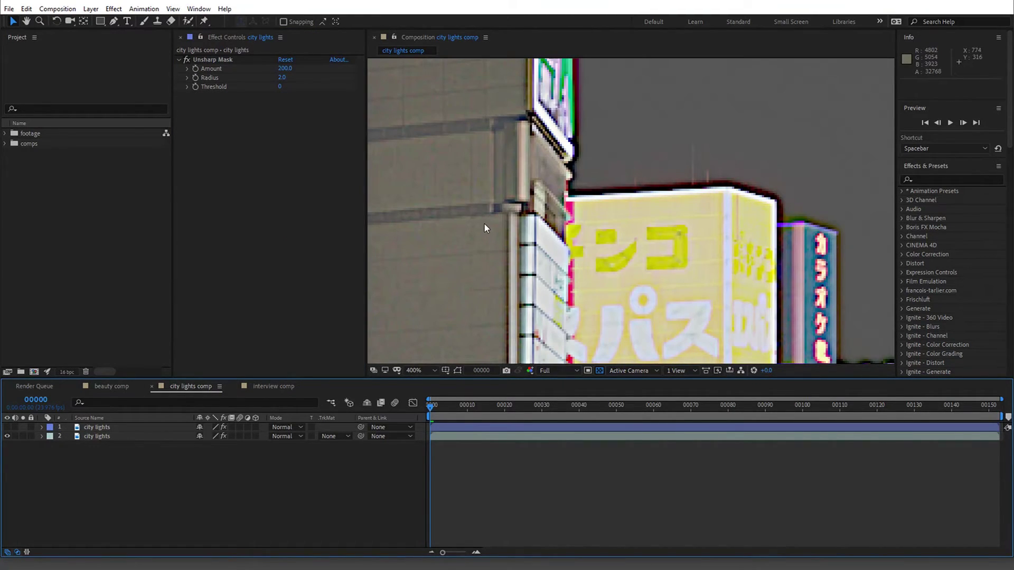
# - Disable Unsharp Mask and the Linear to Log Cineon Converter on the lower city lights layer to view the untreated footage
pyautogui.click(101, 434)
pyautogui.click(186, 132)
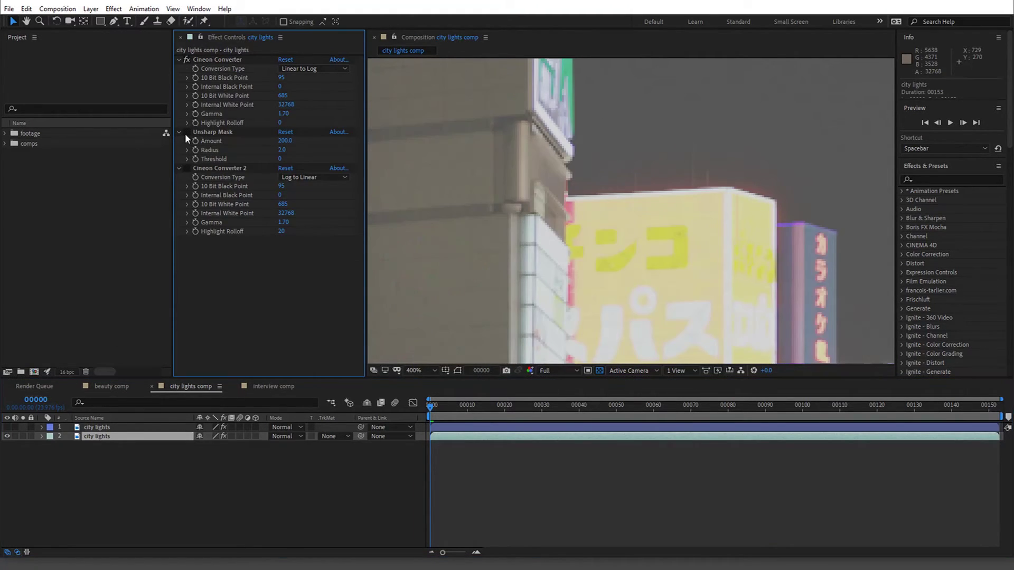
pyautogui.click(183, 55)
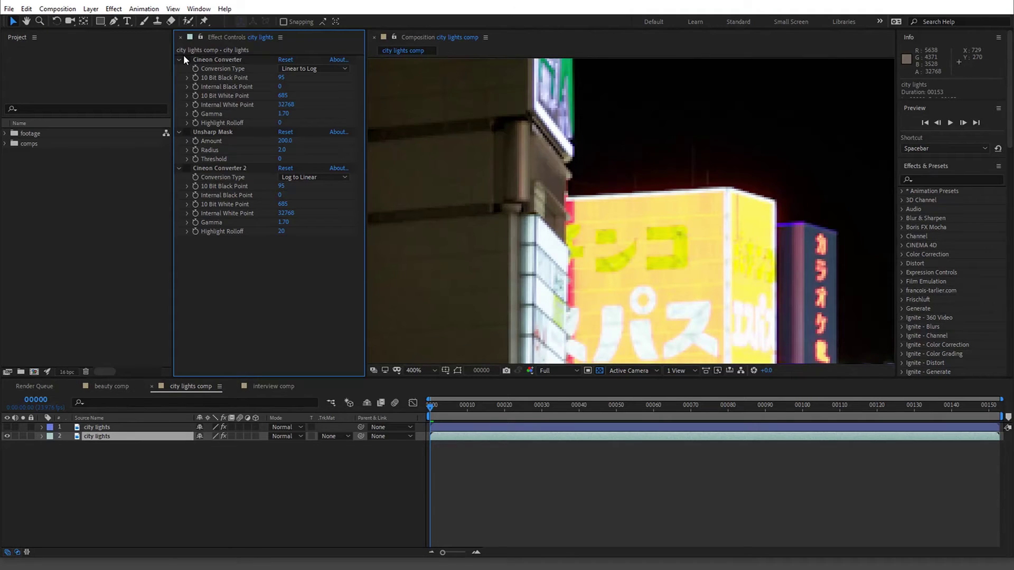
pyautogui.click(186, 132)
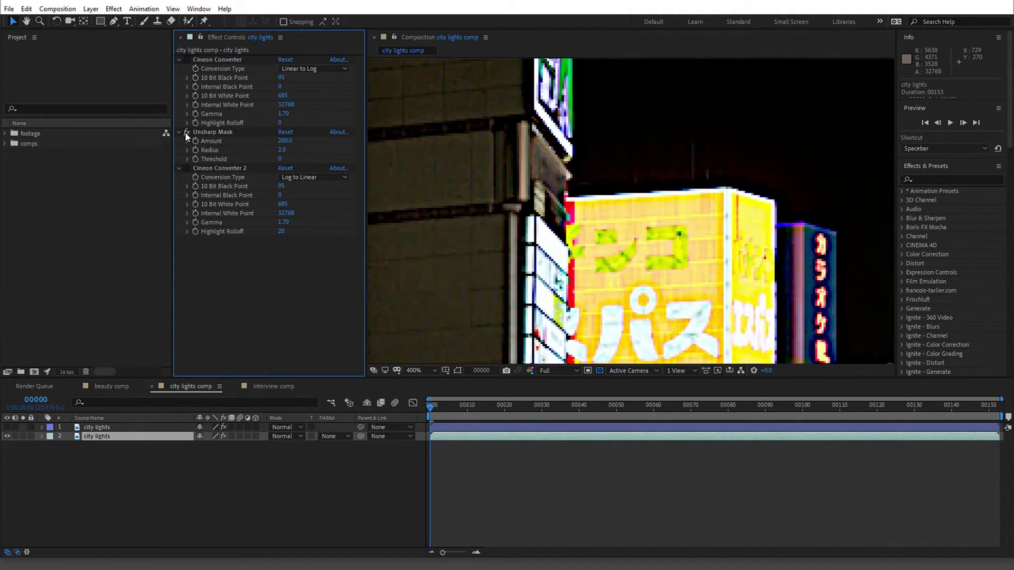
# - Re-enable the lower layer's Linear to Log converter, Unsharp Mask and Log to Linear converter one after another, viewing each stage
pyautogui.click(186, 59)
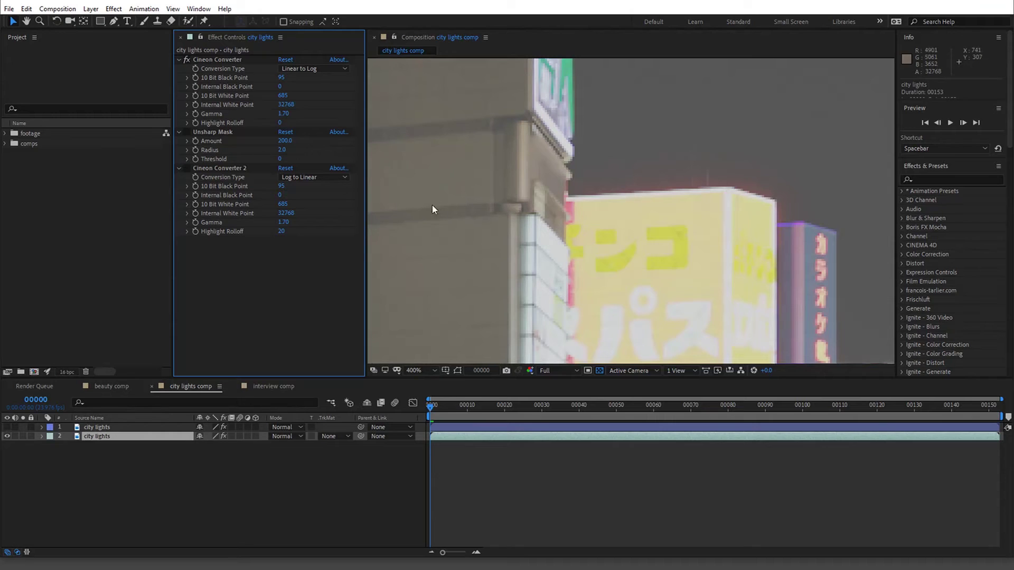
pyautogui.click(187, 132)
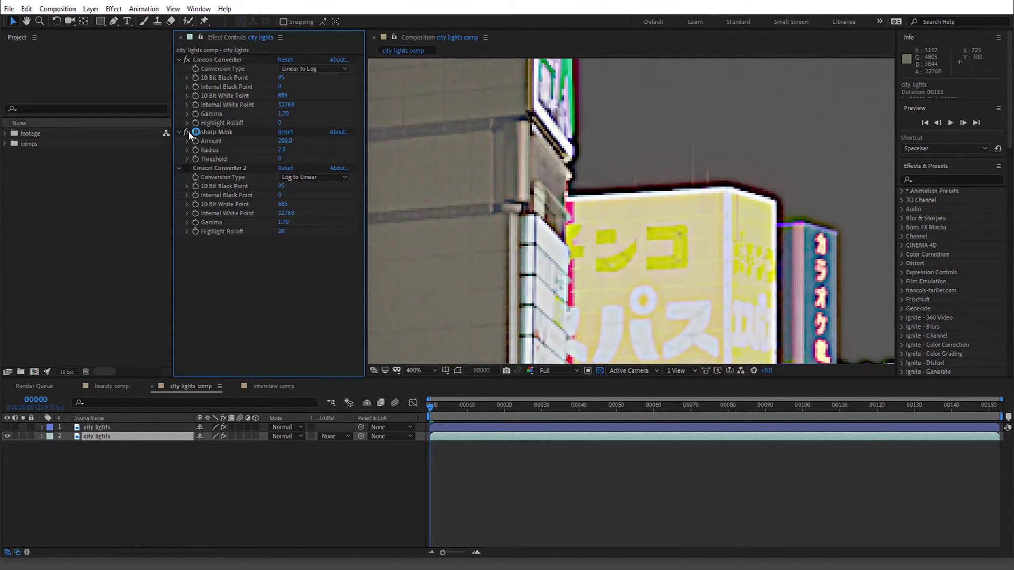
pyautogui.click(187, 168)
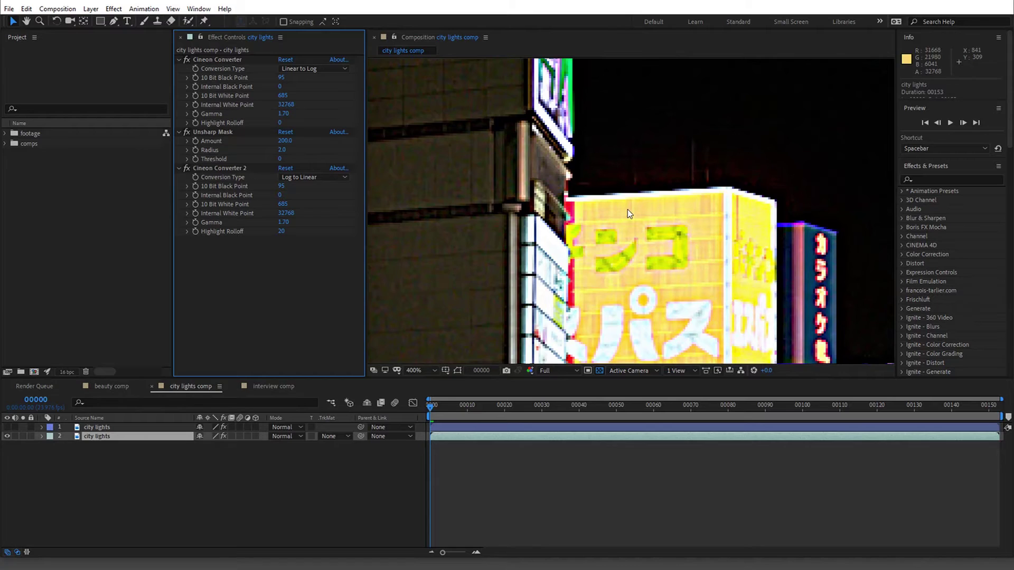
# - Set the lower city lights layer's Unsharp Mask amount to 100
pyautogui.scroll(-4, 627, 211)
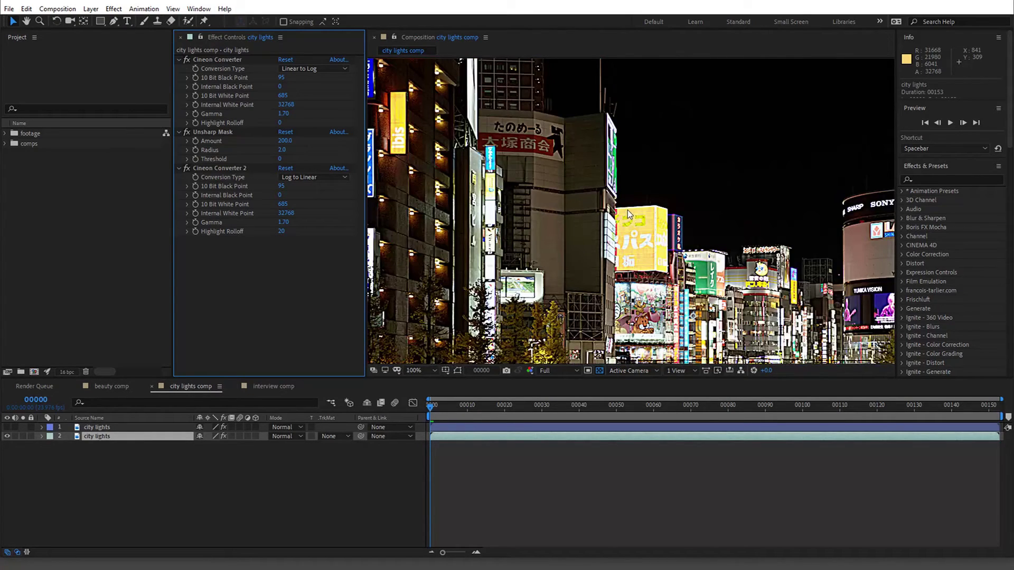
pyautogui.click(284, 141)
pyautogui.write('100')
pyautogui.press('Return')
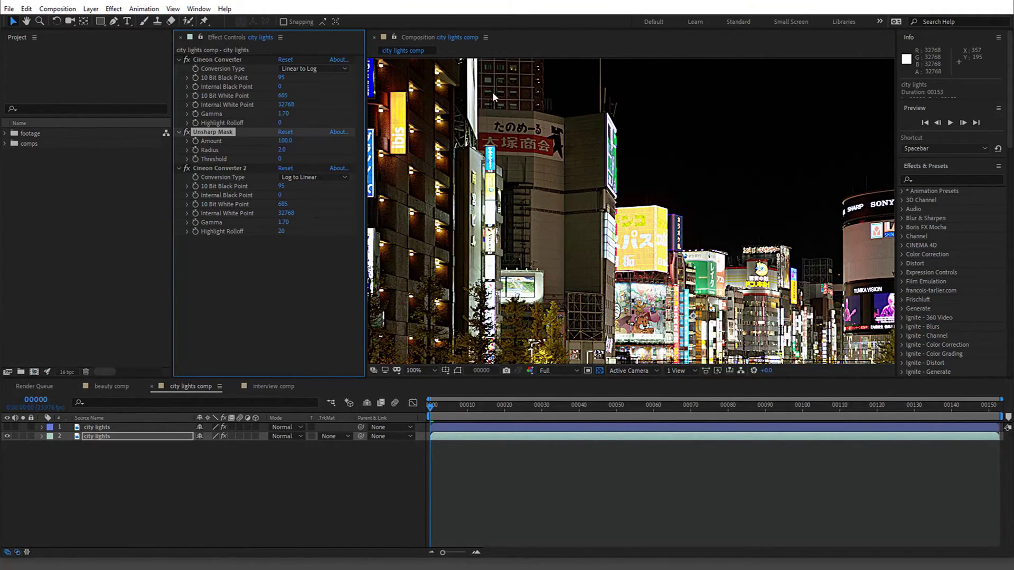
# - Set the lower city lights layer's Unsharp Mask amount to 50 with the street underpass and cars in close view
pyautogui.scroll(2, 581, 251)
pyautogui.scroll(1, 585, 260)
pyautogui.scroll(-1, 592, 272)
pyautogui.moveTo(631, 305); pyautogui.dragTo(626, 77)
pyautogui.moveTo(802, 264); pyautogui.dragTo(547, 142)
pyautogui.moveTo(628, 230); pyautogui.dragTo(628, 190)
pyautogui.click(284, 140)
pyautogui.write('50')
pyautogui.press('Return')
pyautogui.press('.')
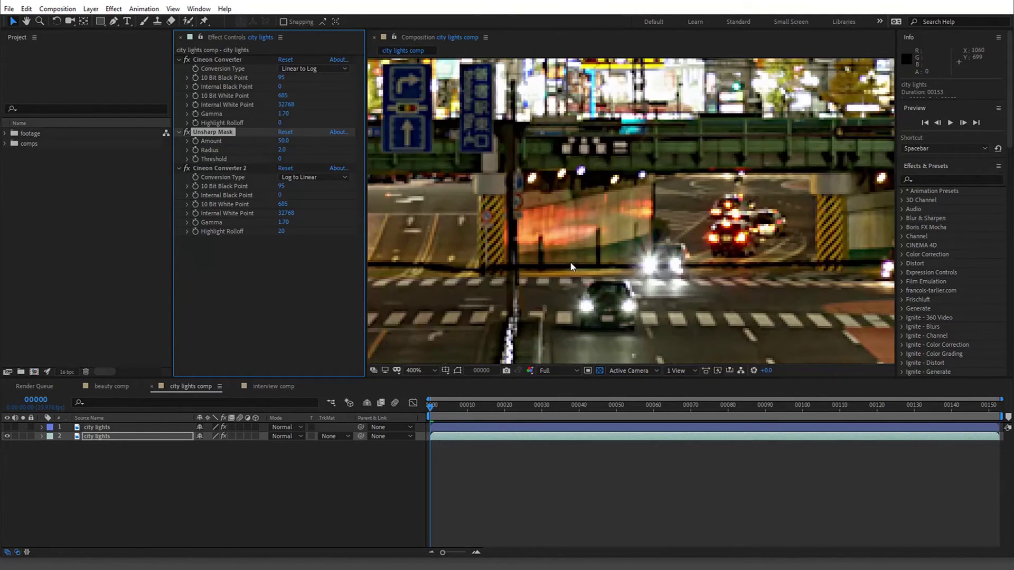
# - Show the upper city lights layer and set its Unsharp Mask amount to 50
pyautogui.click(7, 427)
pyautogui.click(96, 427)
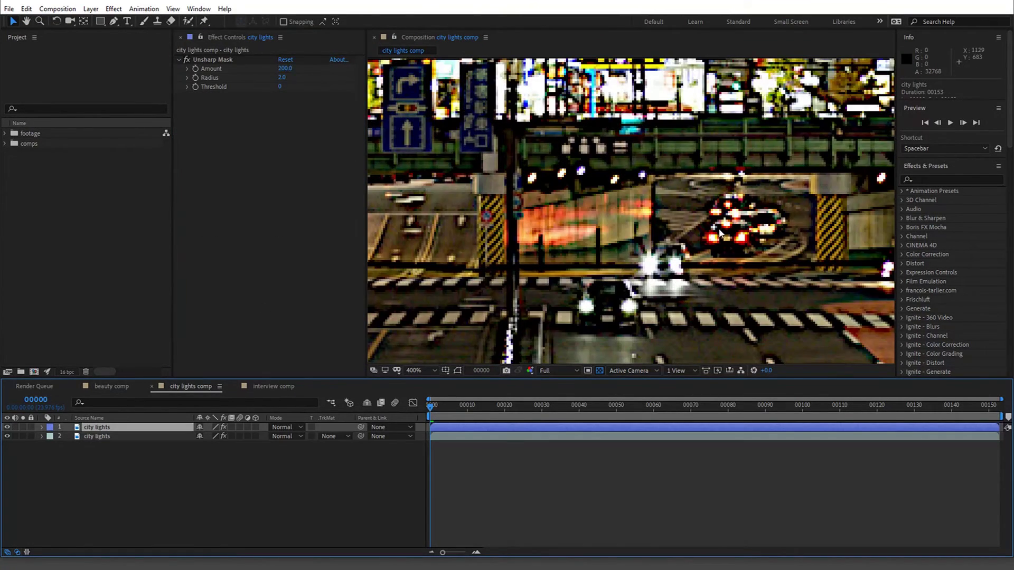
pyautogui.scroll(-3, 718, 229)
pyautogui.scroll(3, 615, 163)
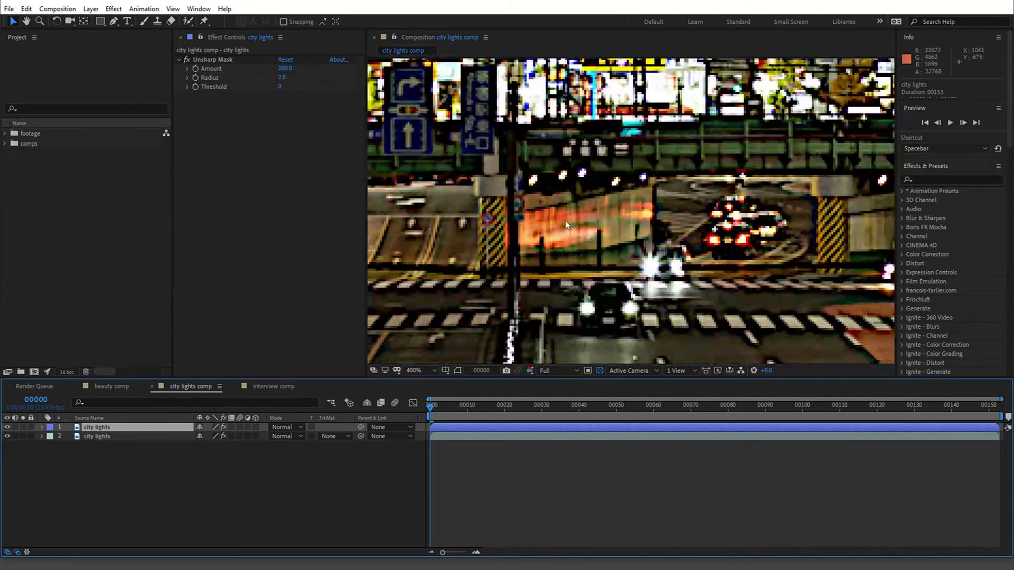
pyautogui.click(285, 69)
pyautogui.write('50')
pyautogui.press('Return')
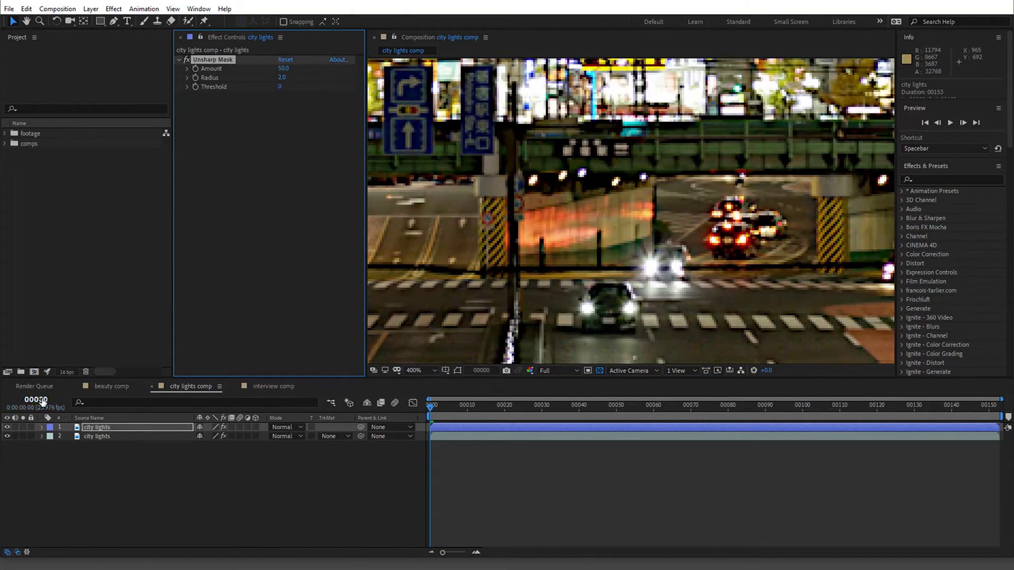
# - Compare both sharpening methods on the underpass, cars and road signs by toggling the upper city lights layer's visibility
pyautogui.click(7, 427)
pyautogui.click(7, 427)
pyautogui.click(7, 427)
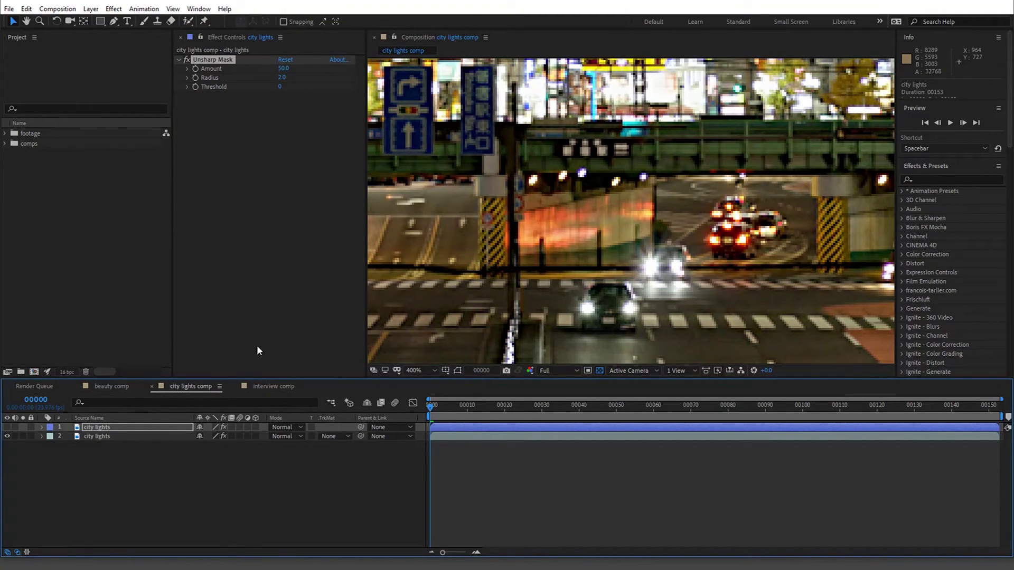
pyautogui.click(7, 427)
pyautogui.click(7, 427)
pyautogui.click(7, 427)
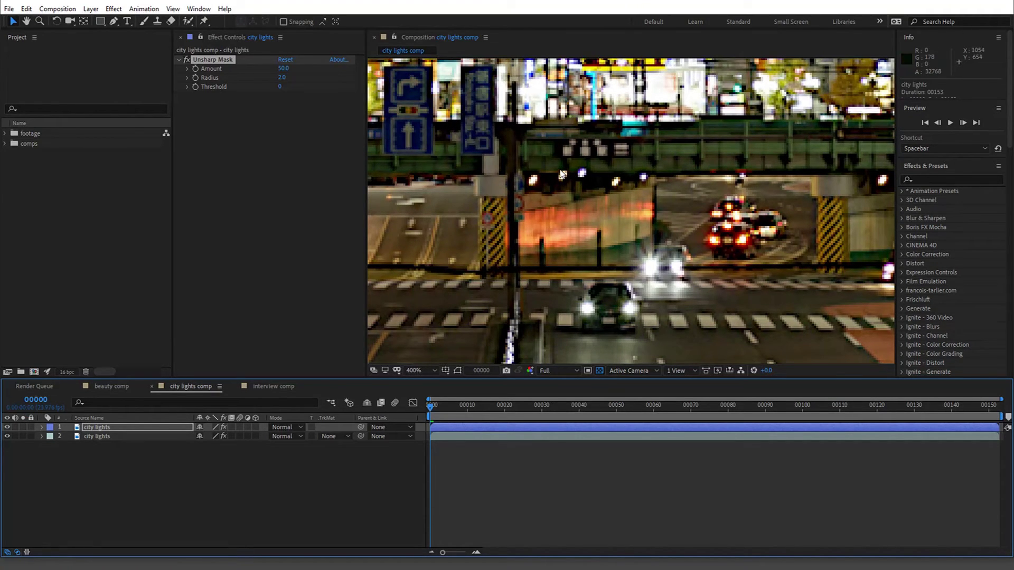
pyautogui.click(8, 427)
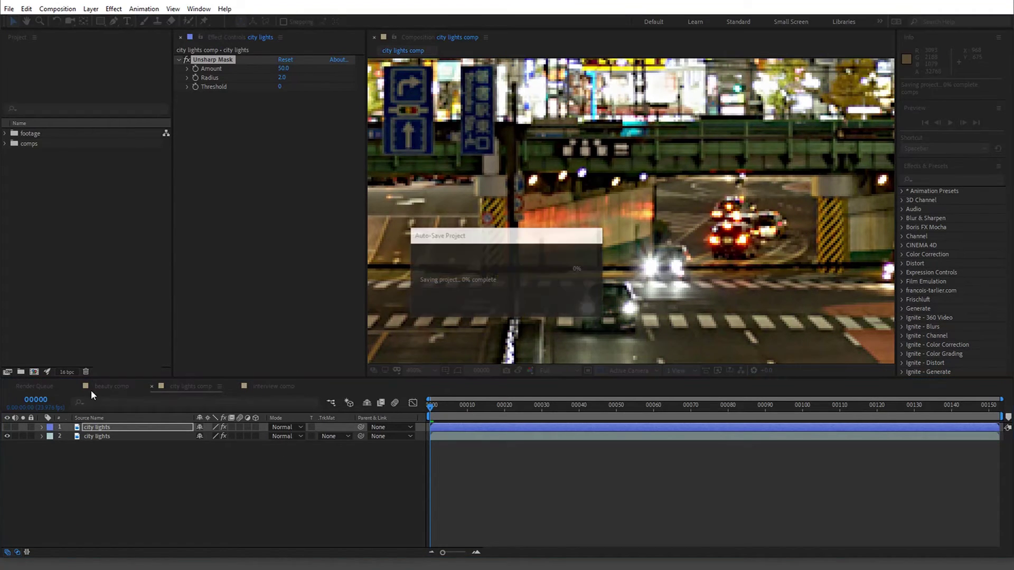
# - Copy the two Cineon Converters and the Unsharp Mask from the lower beauty layer in beauty comp
pyautogui.click(118, 388)
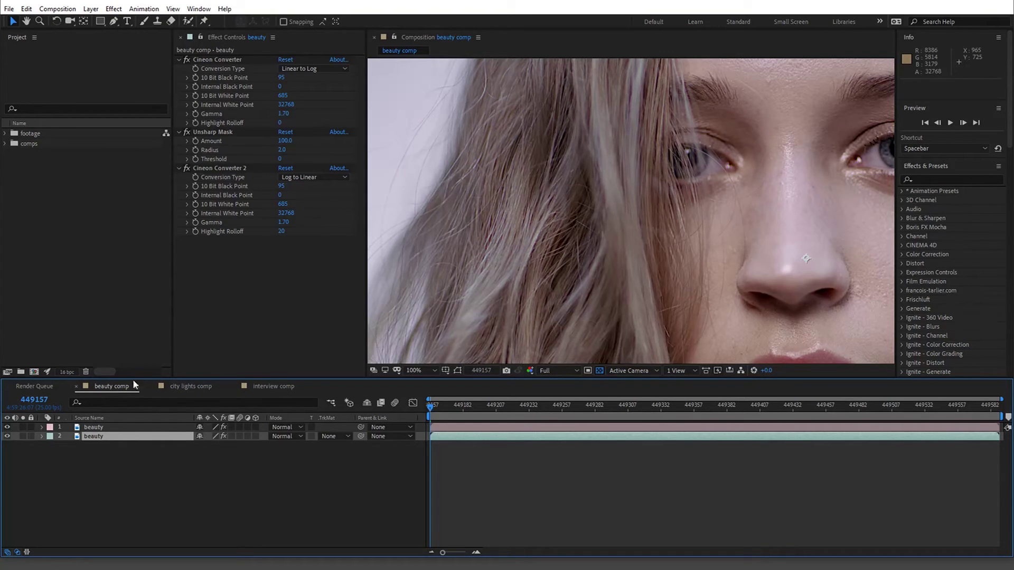
pyautogui.click(181, 385)
pyautogui.click(105, 436)
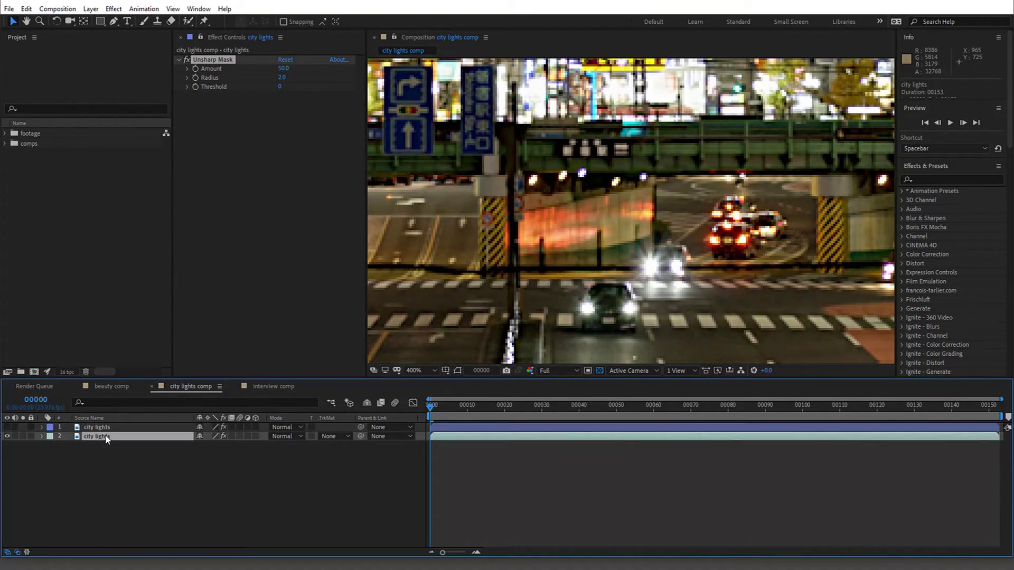
pyautogui.click(114, 387)
pyautogui.click(226, 284)
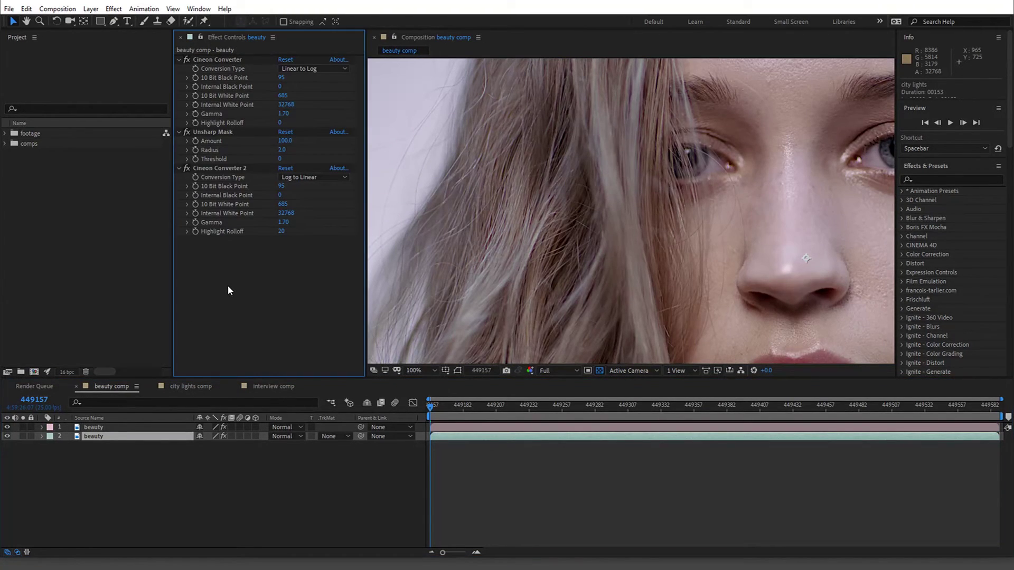
pyautogui.hotkey('ctrl', 'a')
pyautogui.click(271, 321)
# - Open the interview comp and examine the unsharpened shot of the woman's face at several magnifications
pyautogui.click(281, 387)
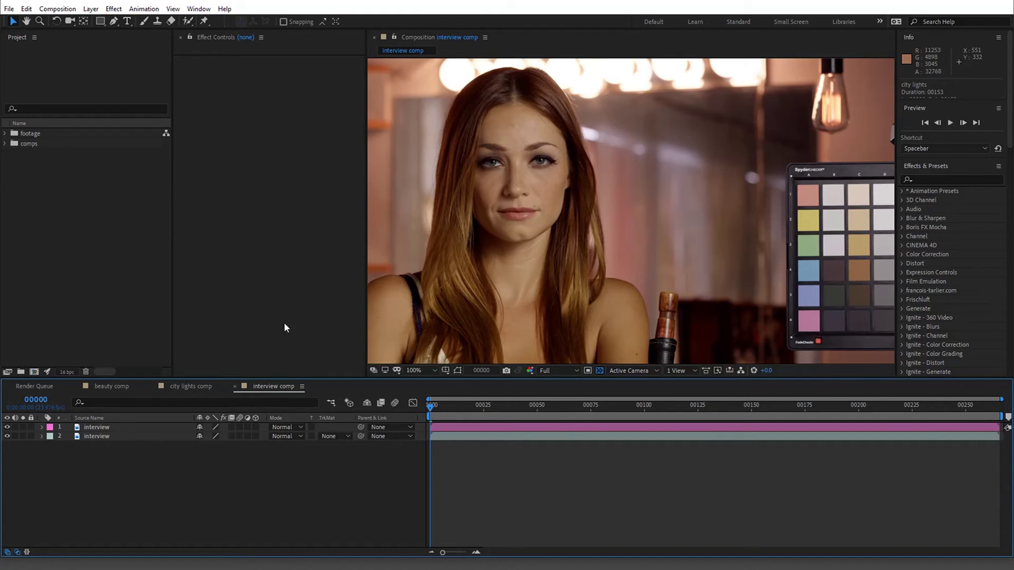
pyautogui.scroll(1, 476, 221)
pyautogui.moveTo(529, 220); pyautogui.dragTo(689, 333)
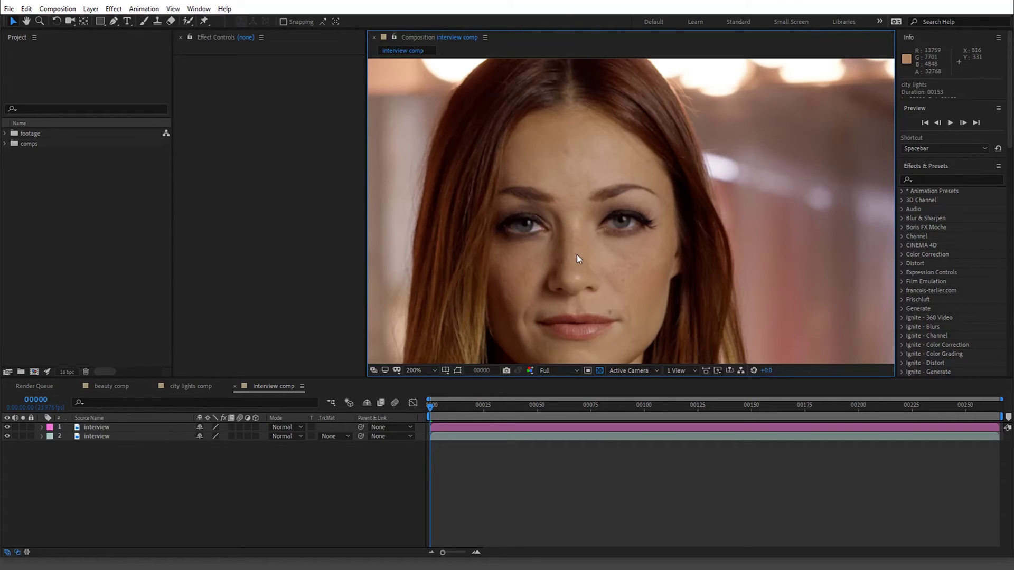
pyautogui.scroll(1, 577, 255)
pyautogui.scroll(-3, 576, 259)
pyautogui.scroll(-1, 577, 257)
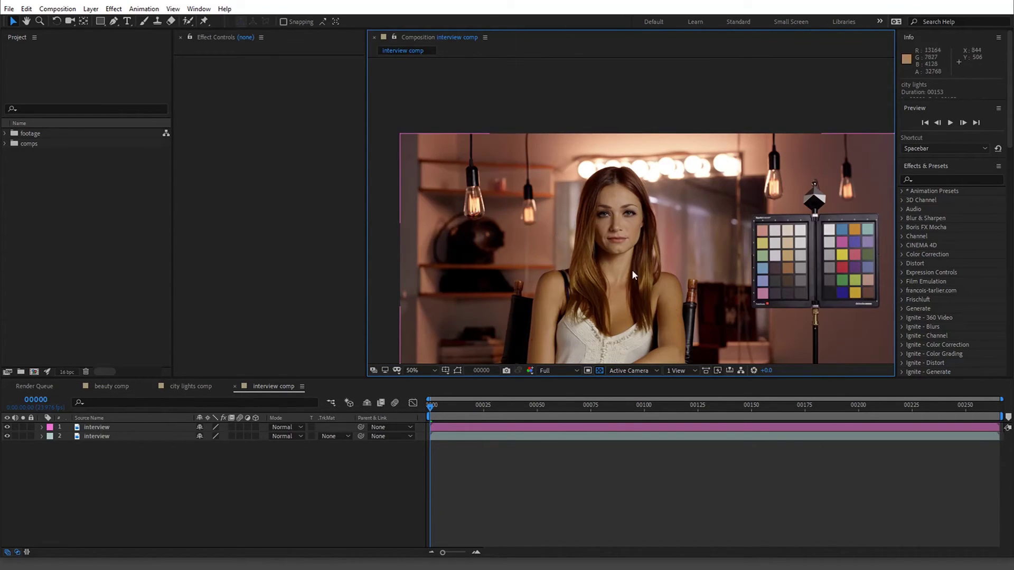
pyautogui.scroll(2, 653, 245)
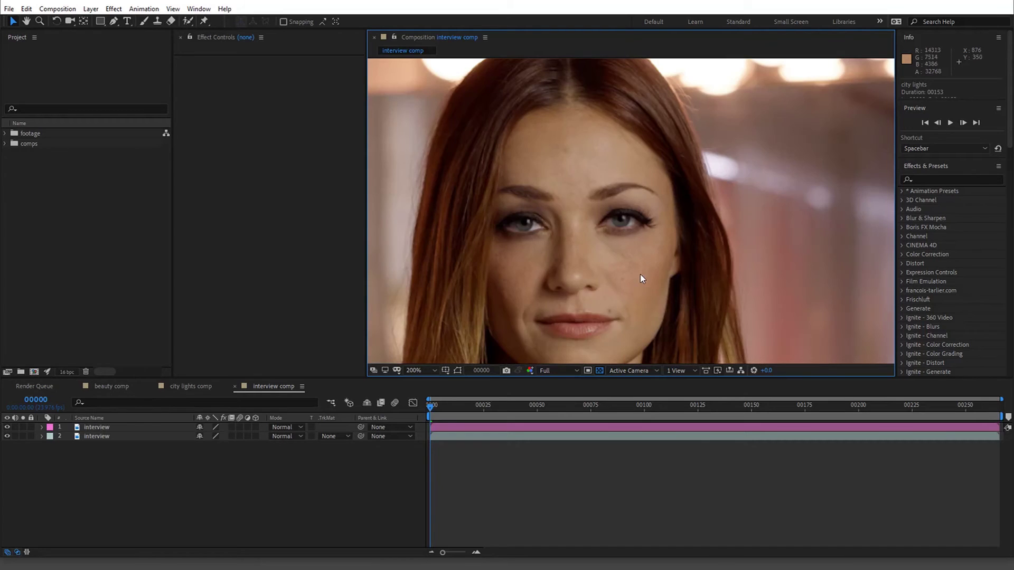
pyautogui.moveTo(662, 290); pyautogui.dragTo(660, 267)
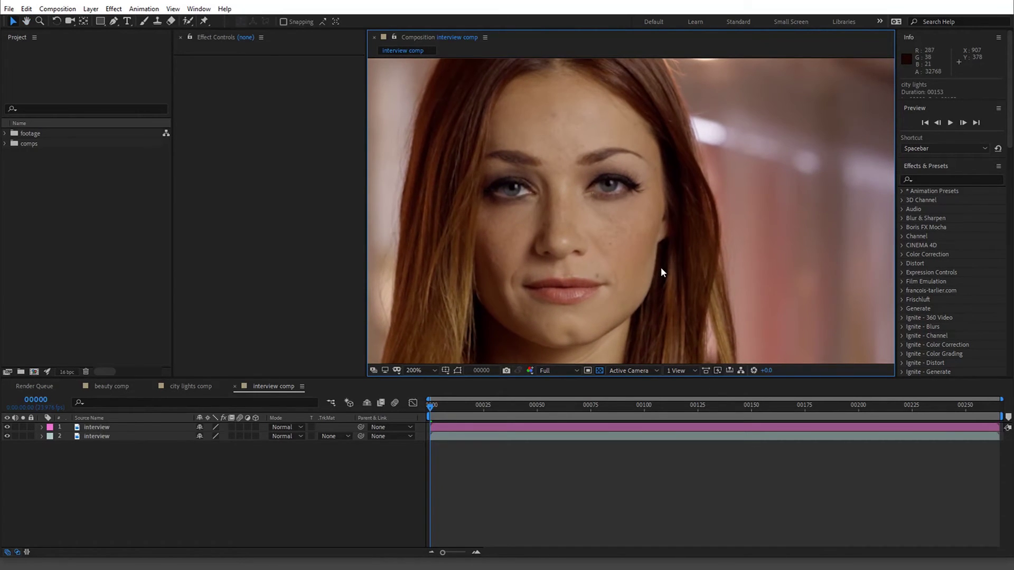
# - Paste the two Cineon Converters and the Unsharp Mask onto the lower interview layer
pyautogui.click(103, 436)
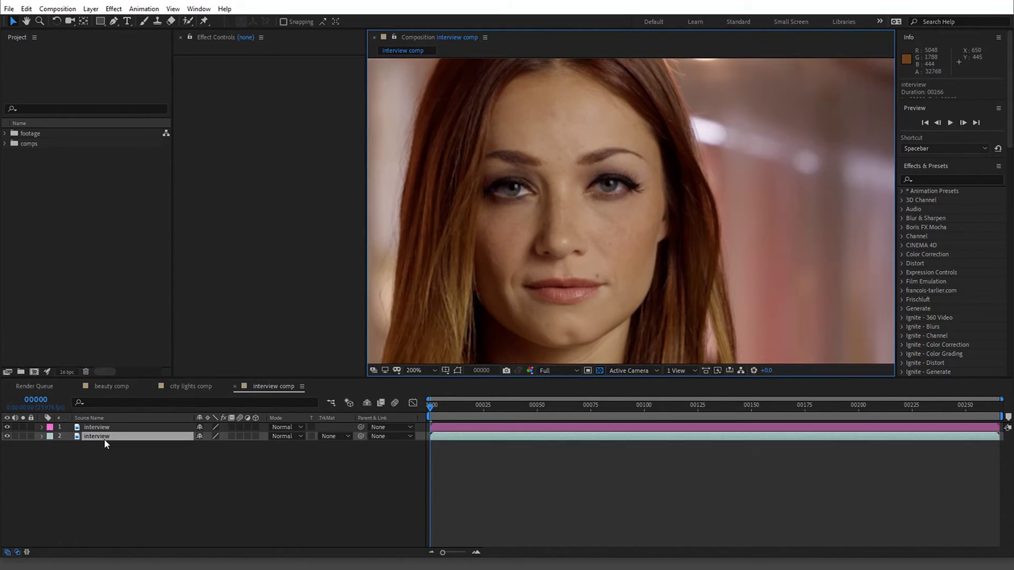
pyautogui.click(230, 280)
pyautogui.hotkey('ctrl', 'v')
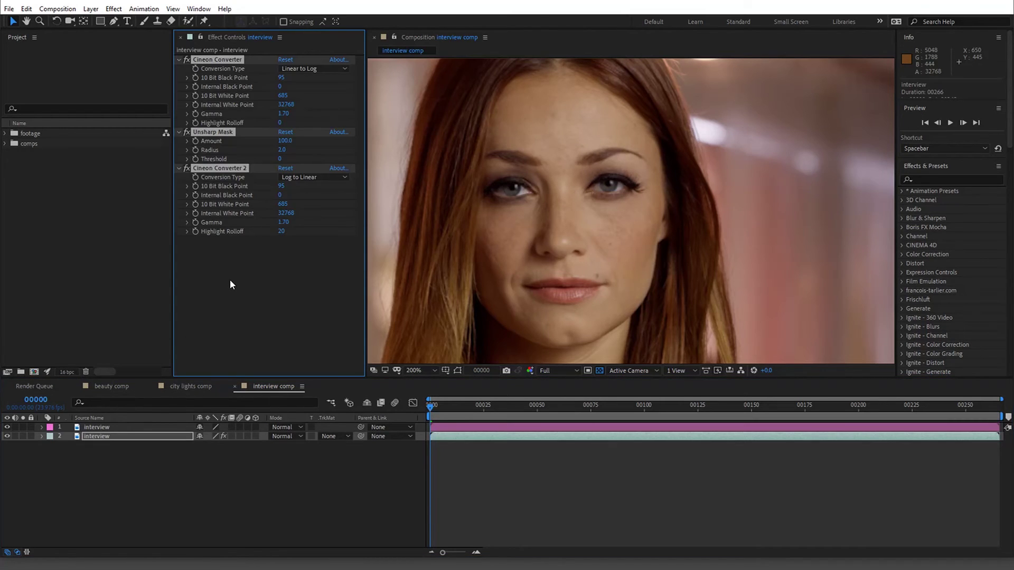
# - Copy the Unsharp Mask effect alone from the lower interview layer to the upper one
pyautogui.click(216, 134)
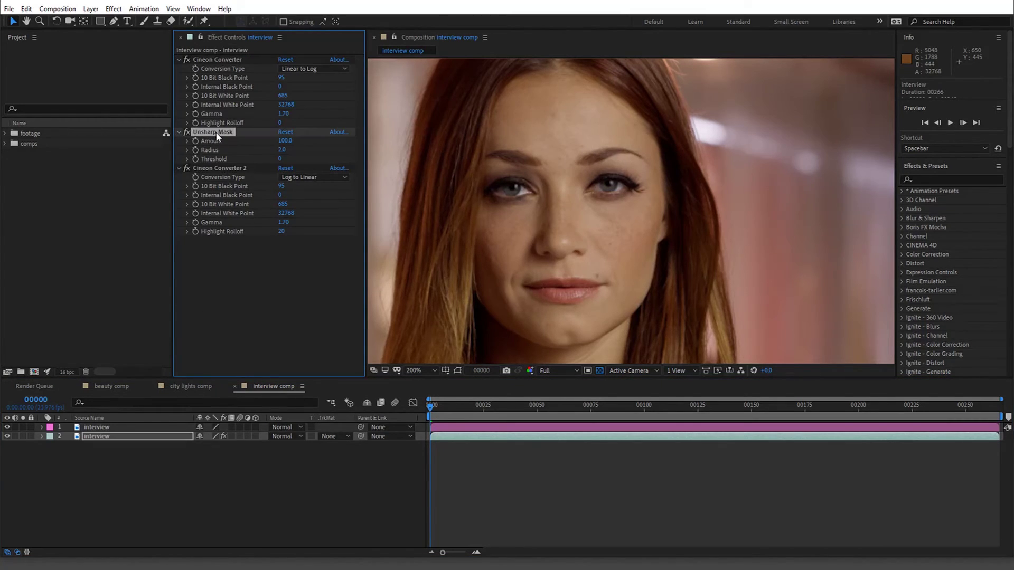
pyautogui.click(176, 426)
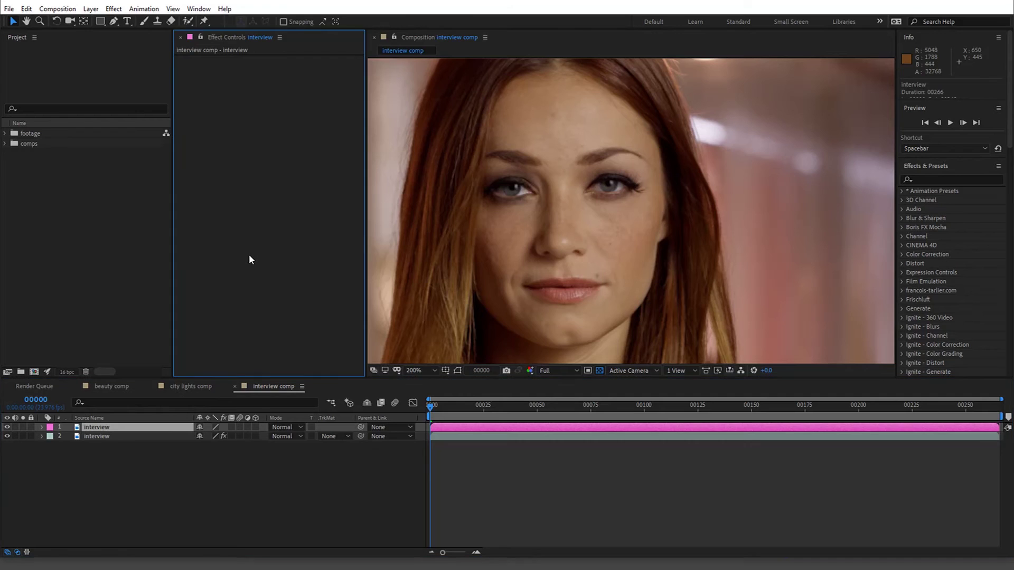
pyautogui.hotkey('ctrl', 'v')
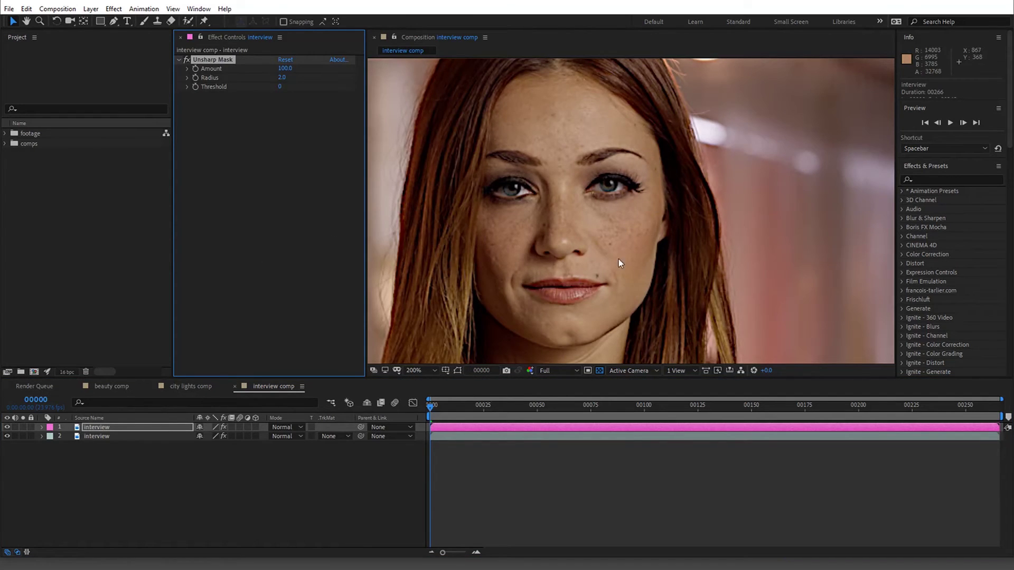
# - Inspect the ordinary Unsharp Mask sharpening on the woman's chin, hair and shoulder edges and the nearby wooden handle
pyautogui.press('.')
pyautogui.scroll(-5, 617, 335)
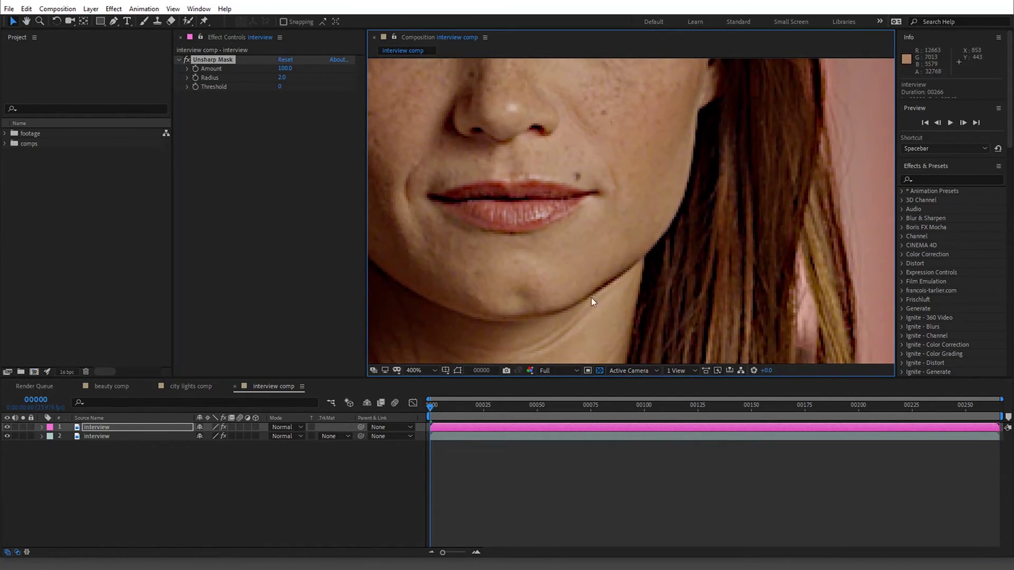
pyautogui.press(',')
pyautogui.press(',')
pyautogui.moveTo(677, 324); pyautogui.dragTo(452, 290)
pyautogui.press('.')
pyautogui.press('.')
pyautogui.moveTo(552, 236); pyautogui.dragTo(599, 72)
pyautogui.moveTo(480, 217); pyautogui.dragTo(686, 143)
pyautogui.moveTo(431, 208); pyautogui.dragTo(523, 243)
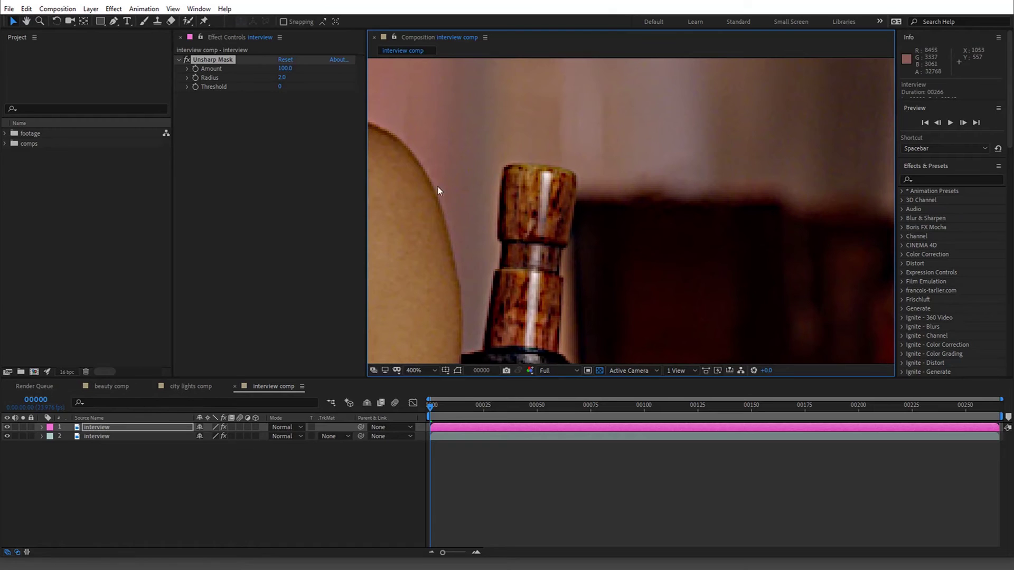
pyautogui.moveTo(438, 173); pyautogui.dragTo(590, 284)
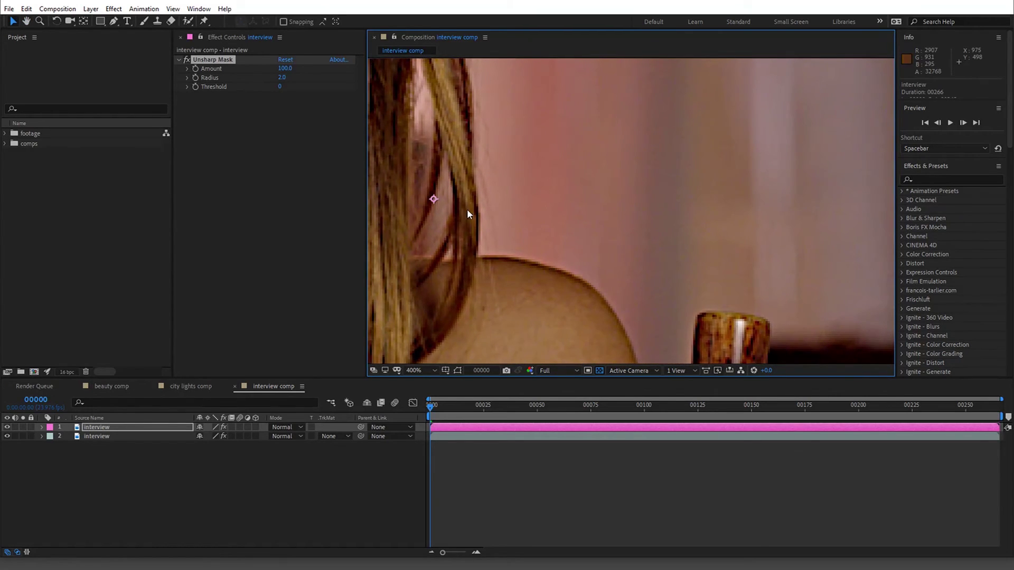
pyautogui.moveTo(465, 207); pyautogui.dragTo(629, 224)
pyautogui.press('v')
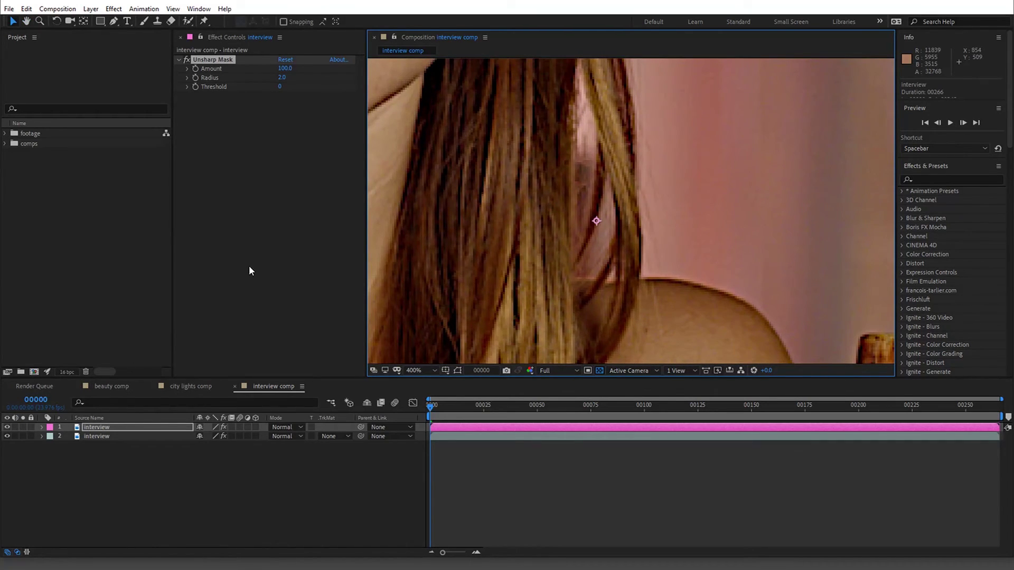
# - Compare the ordinary and log-space Unsharp Mask around the woman's eyes by repeatedly hiding and showing the upper interview layer
pyautogui.click(107, 436)
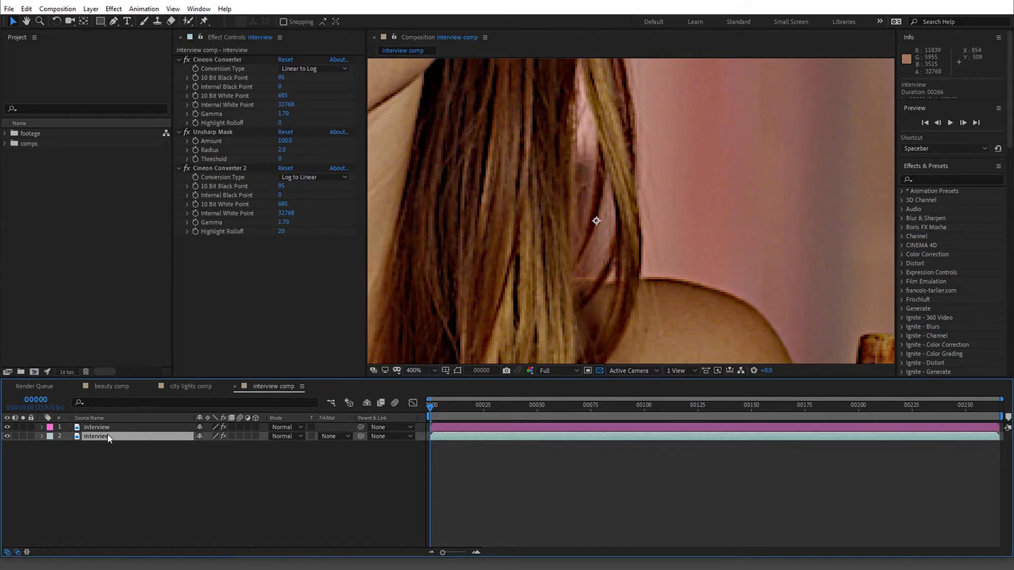
pyautogui.click(109, 430)
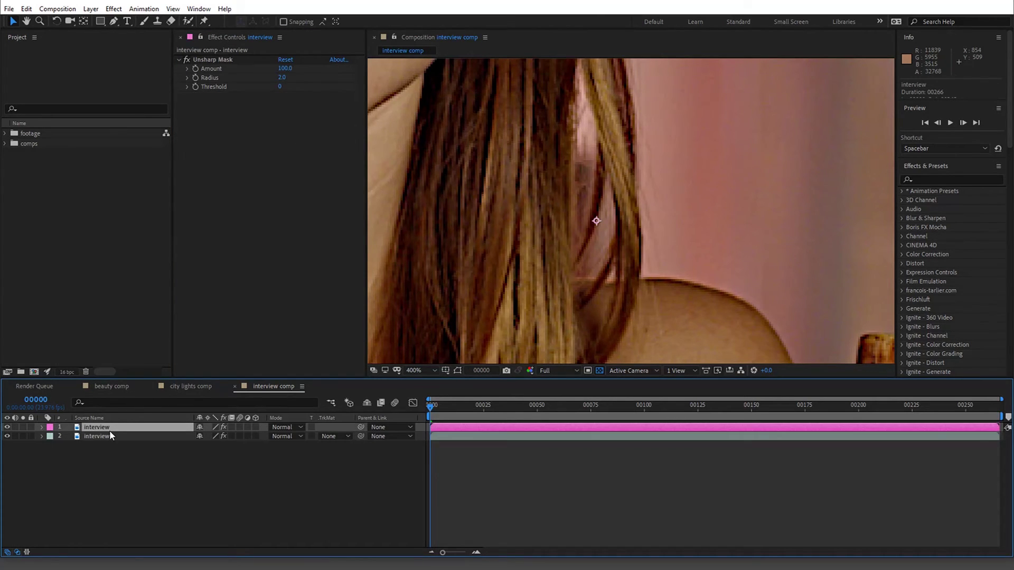
pyautogui.press('space')
pyautogui.moveTo(554, 226); pyautogui.dragTo(693, 428)
pyautogui.moveTo(615, 253); pyautogui.dragTo(643, 408)
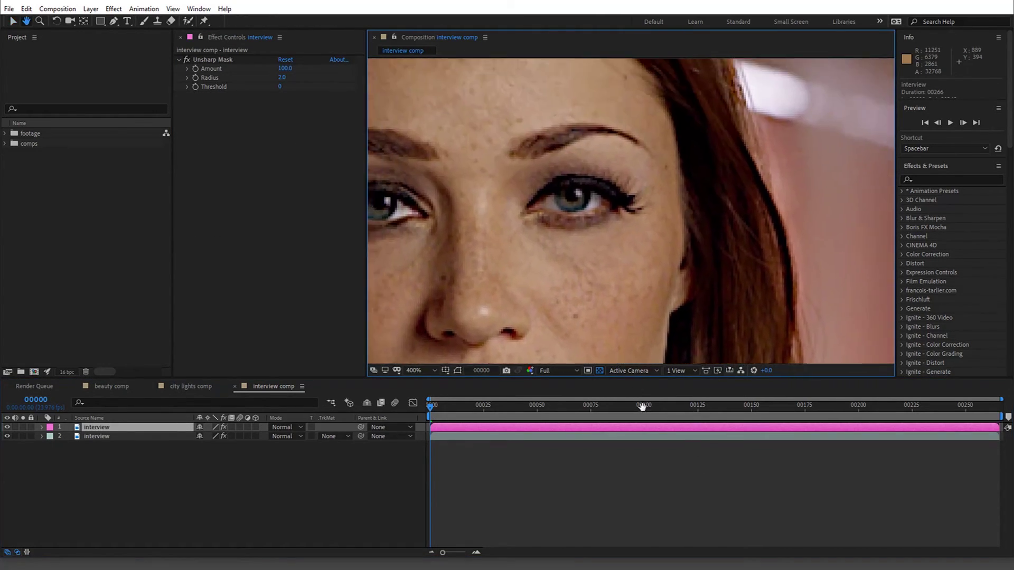
pyautogui.click(7, 427)
pyautogui.click(7, 427)
pyautogui.click(6, 427)
pyautogui.click(7, 427)
pyautogui.click(7, 427)
# - Compare both sharpening methods on the woman's face and hair at 100% magnification by toggling the upper interview layer's visibility
pyautogui.scroll(-6, 517, 236)
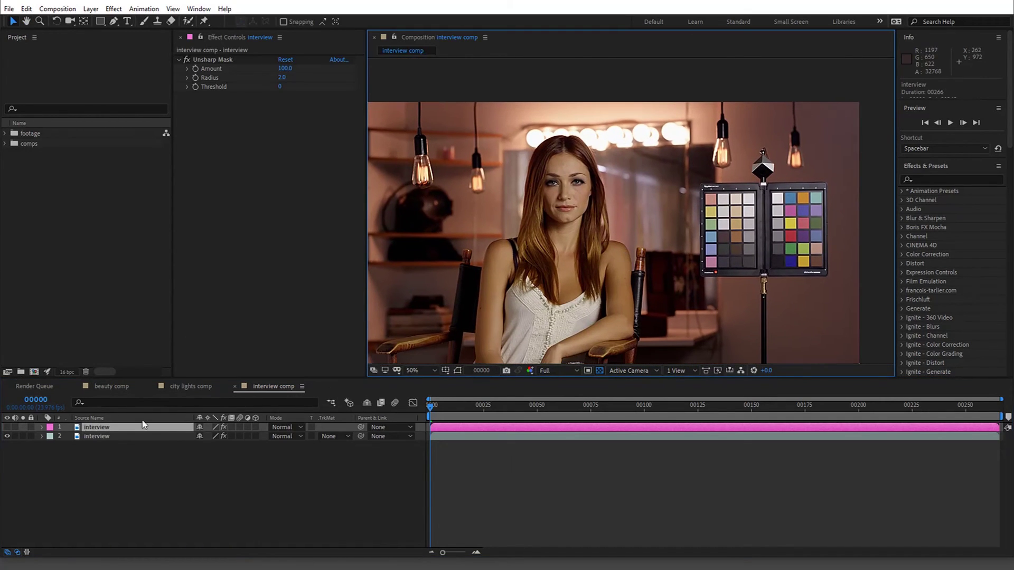
pyautogui.click(422, 371)
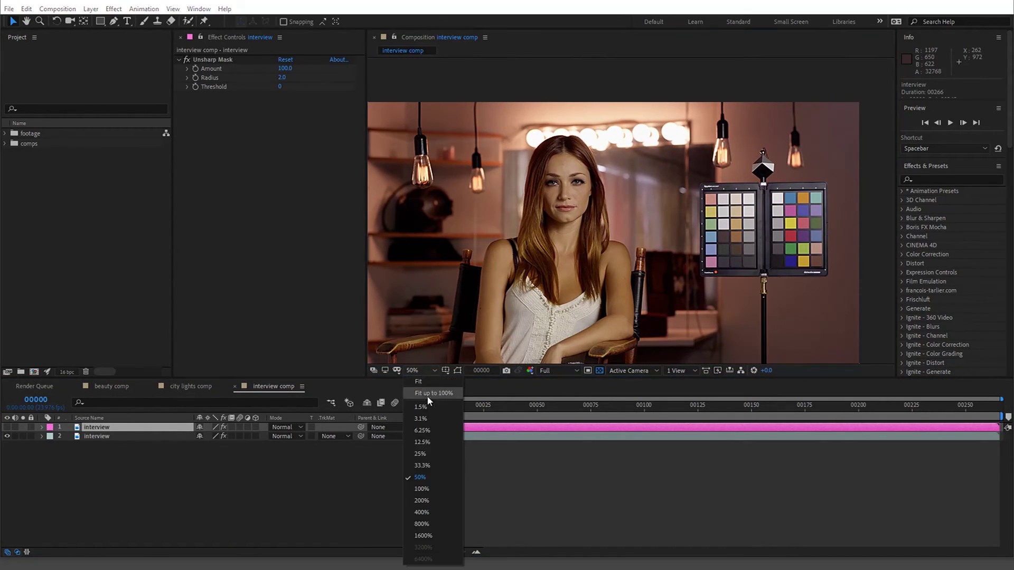
pyautogui.click(445, 488)
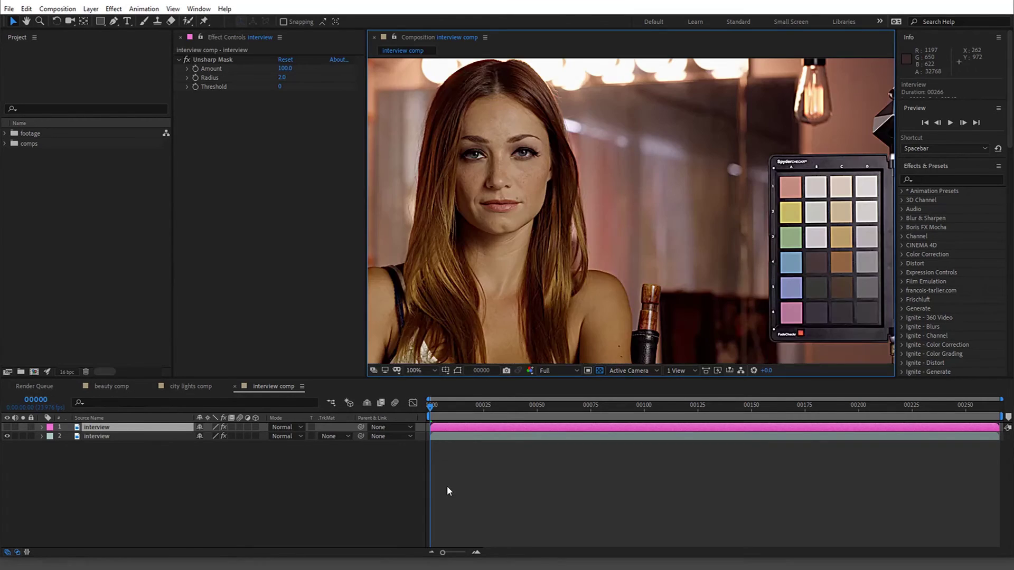
pyautogui.press('space')
pyautogui.moveTo(478, 257); pyautogui.dragTo(505, 296)
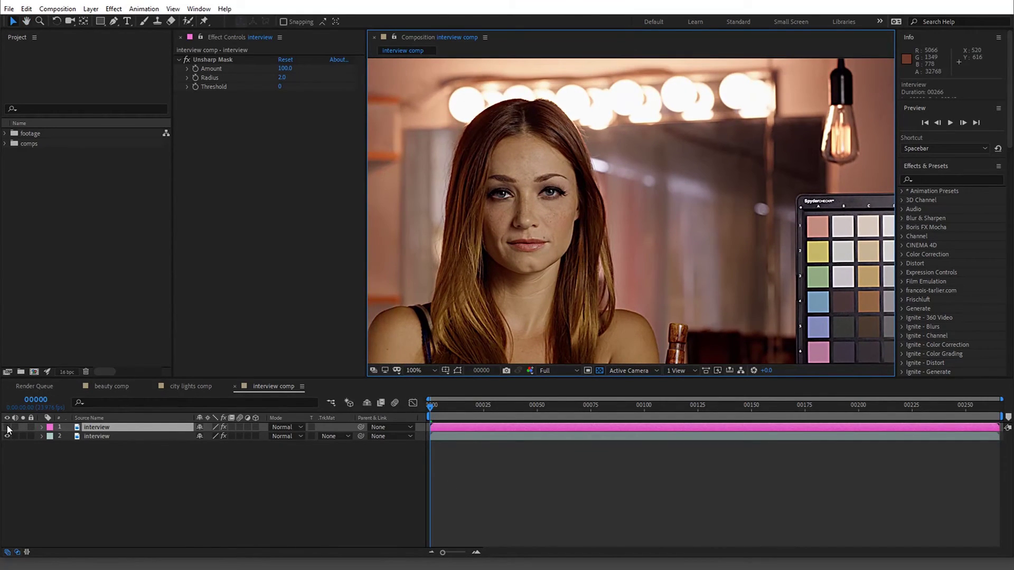
pyautogui.click(7, 427)
pyautogui.click(7, 428)
pyautogui.click(8, 427)
pyautogui.click(7, 427)
pyautogui.click(7, 427)
pyautogui.click(7, 427)
pyautogui.click(7, 427)
pyautogui.click(7, 428)
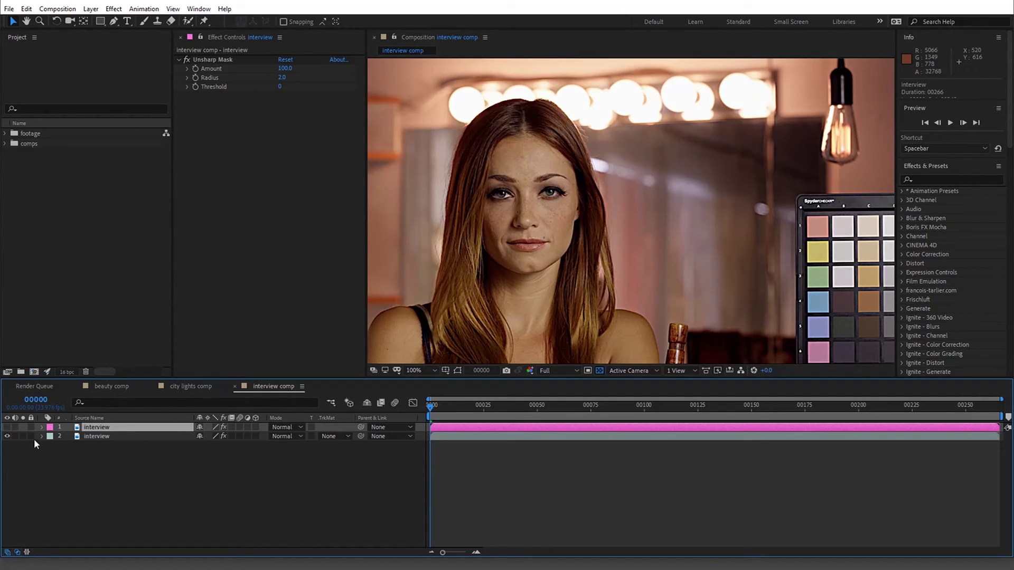
# - Raise the Unsharp Mask Amount to 200 on the lower interview layer, between its two Cineon Converters
pyautogui.click(97, 436)
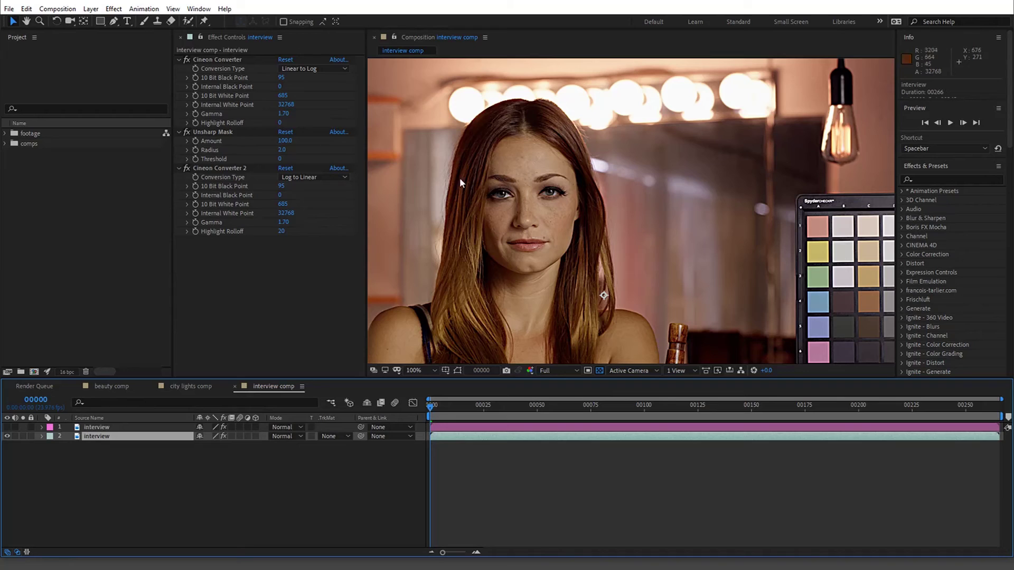
pyautogui.click(8, 427)
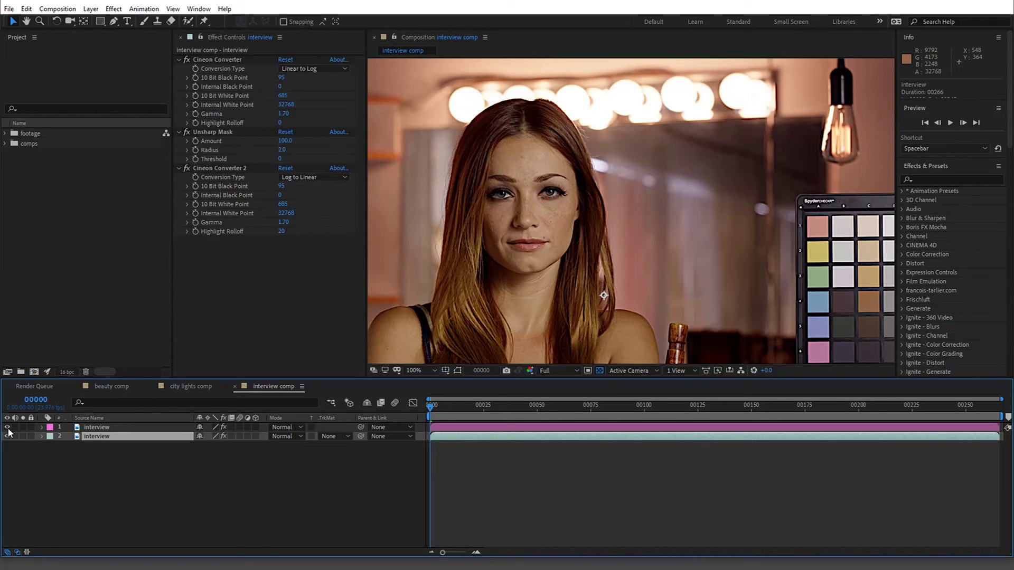
pyautogui.click(7, 427)
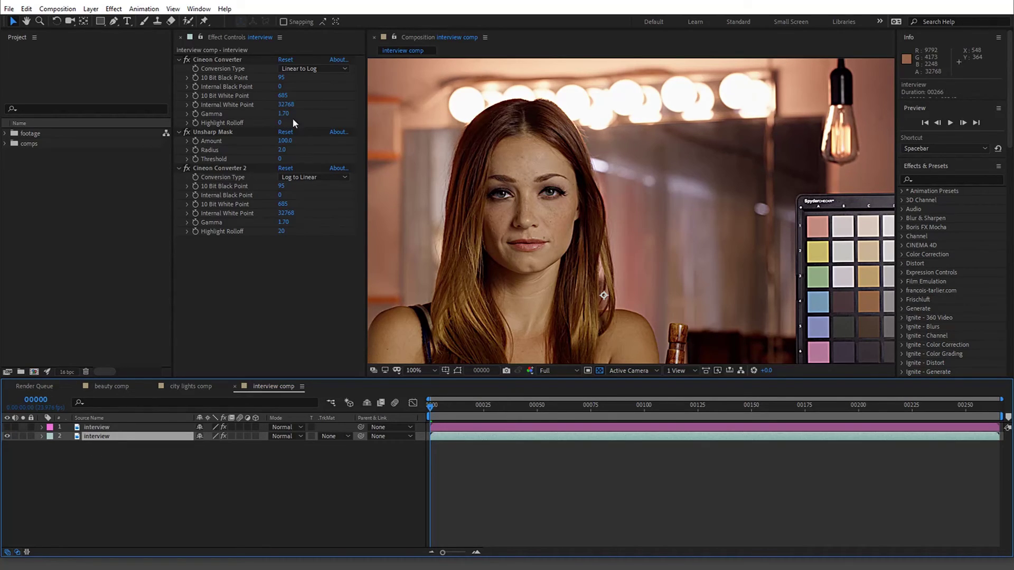
pyautogui.click(285, 141)
pyautogui.write('200')
pyautogui.press('Return')
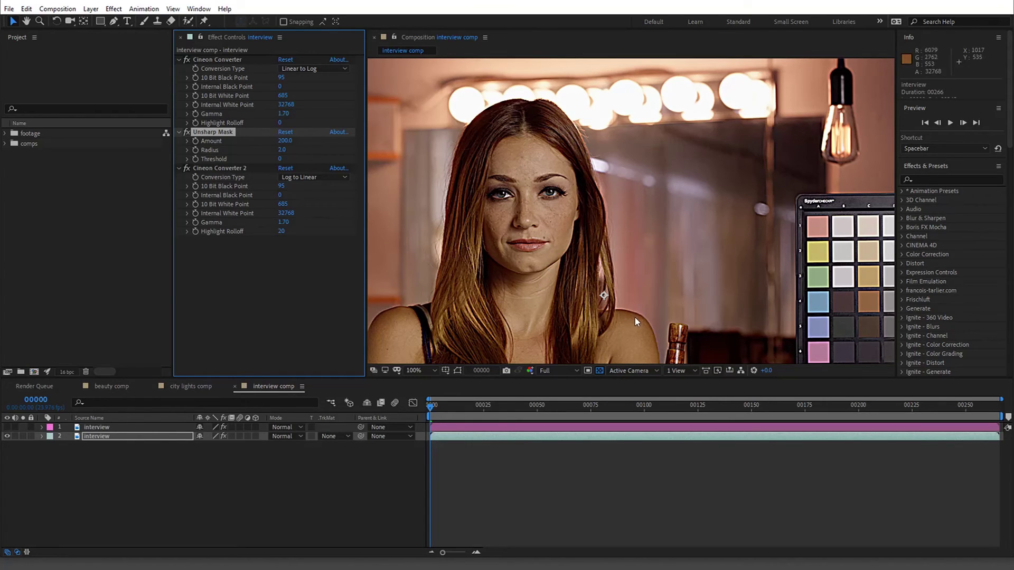
# - Show the upper interview layer and set its Unsharp Mask Amount to 200
pyautogui.click(95, 428)
pyautogui.click(7, 436)
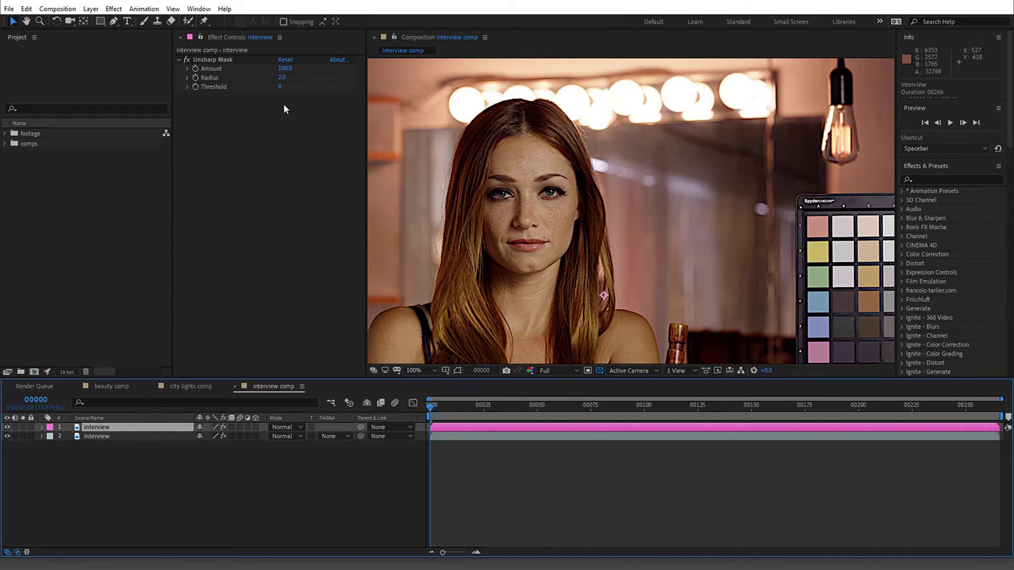
pyautogui.click(284, 68)
pyautogui.write('200')
pyautogui.press('Return')
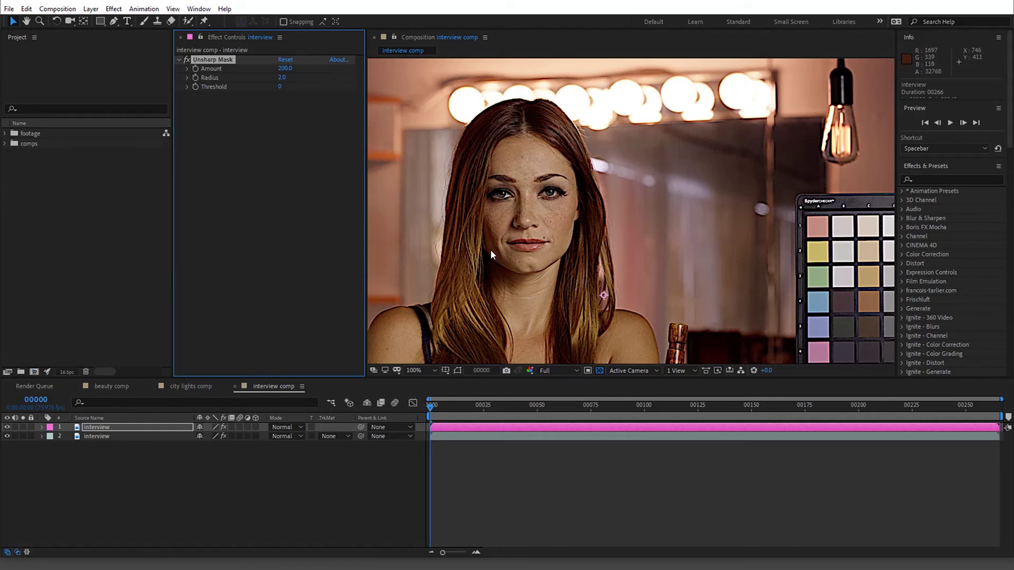
# - Compare the two strongly sharpened interview layers on the face, lips and chin at 200% magnification, toggling the upper layer's visibility
pyautogui.press('.')
pyautogui.moveTo(474, 255); pyautogui.dragTo(593, 288)
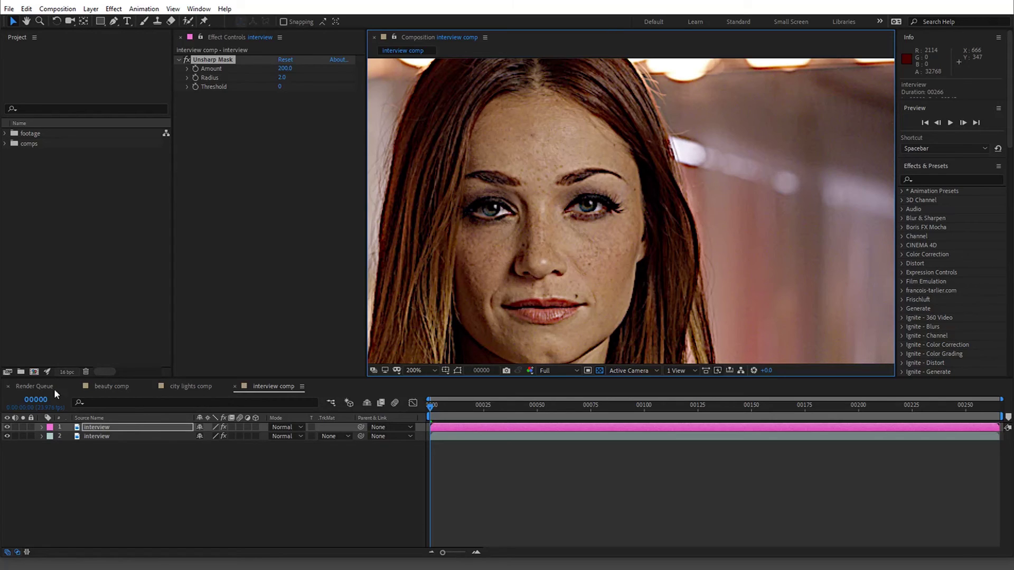
pyautogui.click(6, 428)
pyautogui.click(7, 427)
pyautogui.click(6, 427)
pyautogui.click(6, 428)
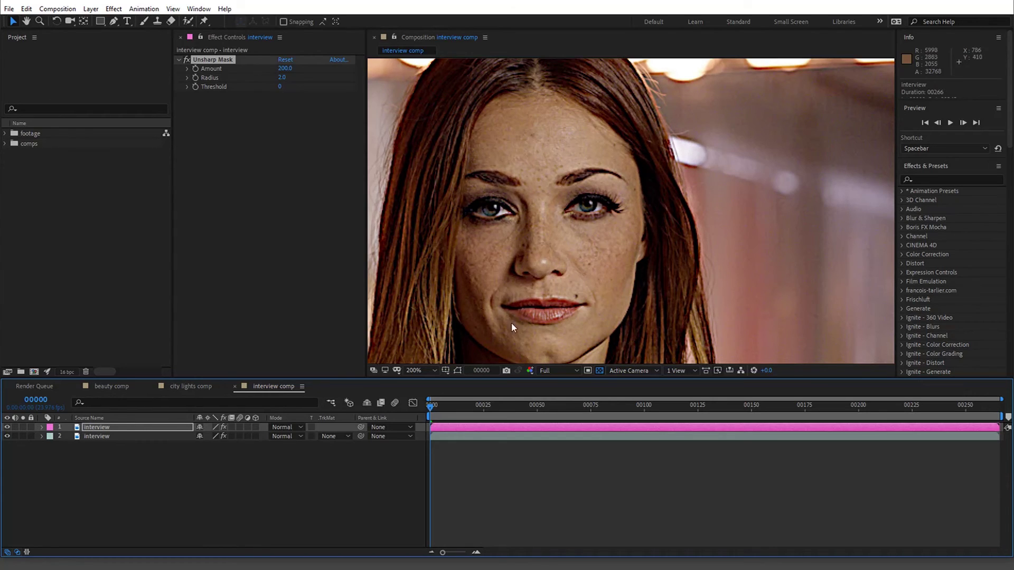
pyautogui.moveTo(547, 340); pyautogui.dragTo(545, 237)
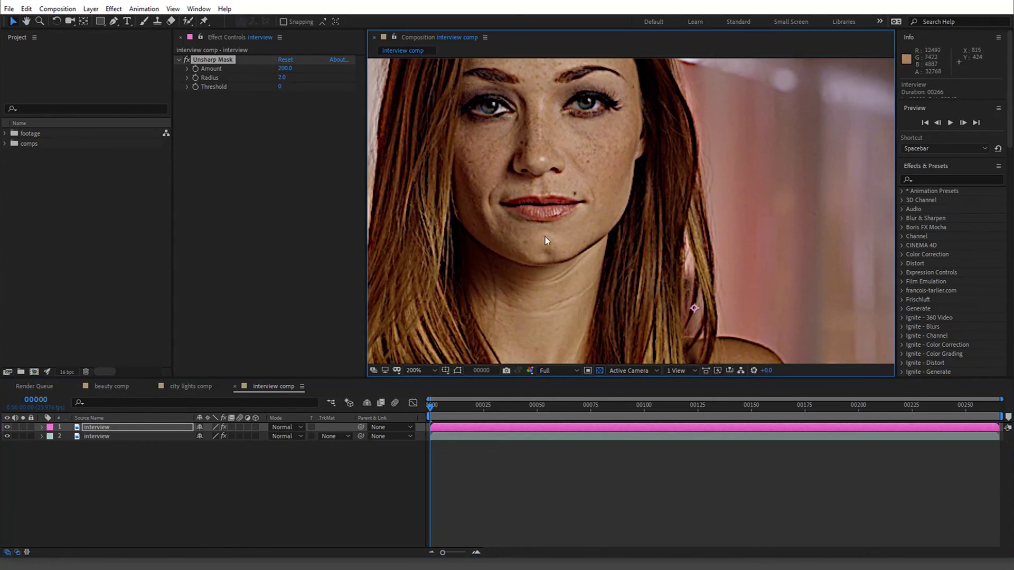
pyautogui.click(7, 427)
pyautogui.click(7, 428)
pyautogui.click(7, 429)
pyautogui.click(6, 428)
pyautogui.click(6, 428)
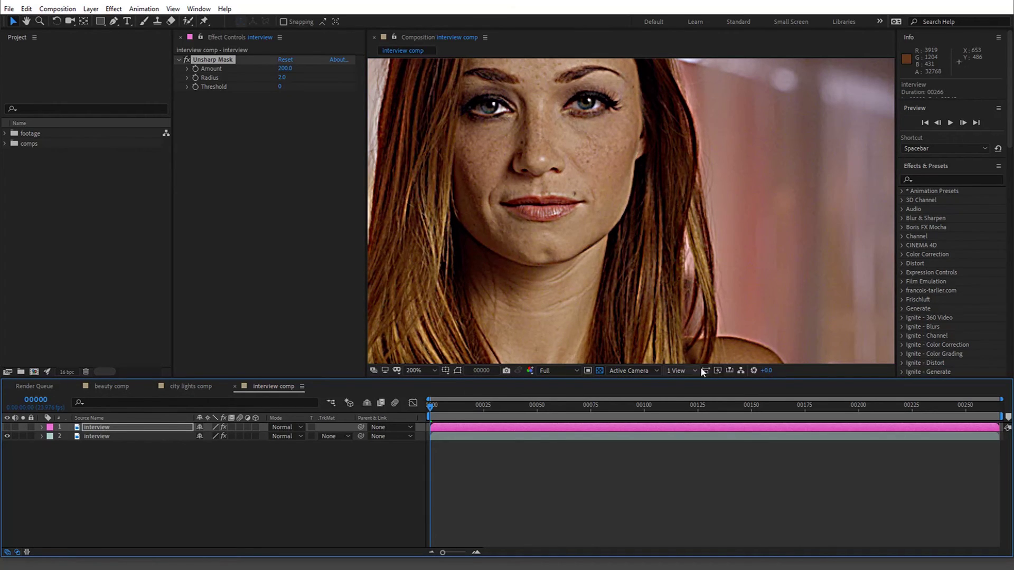
# - Inspect the strong log-space sharpening on the hair ends and shoulder edge at 400%, with the upper interview layer hidden
pyautogui.scroll(2, 746, 340)
pyautogui.press('h')
pyautogui.moveTo(746, 341); pyautogui.dragTo(609, 77)
pyautogui.press('v')
pyautogui.click(6, 429)
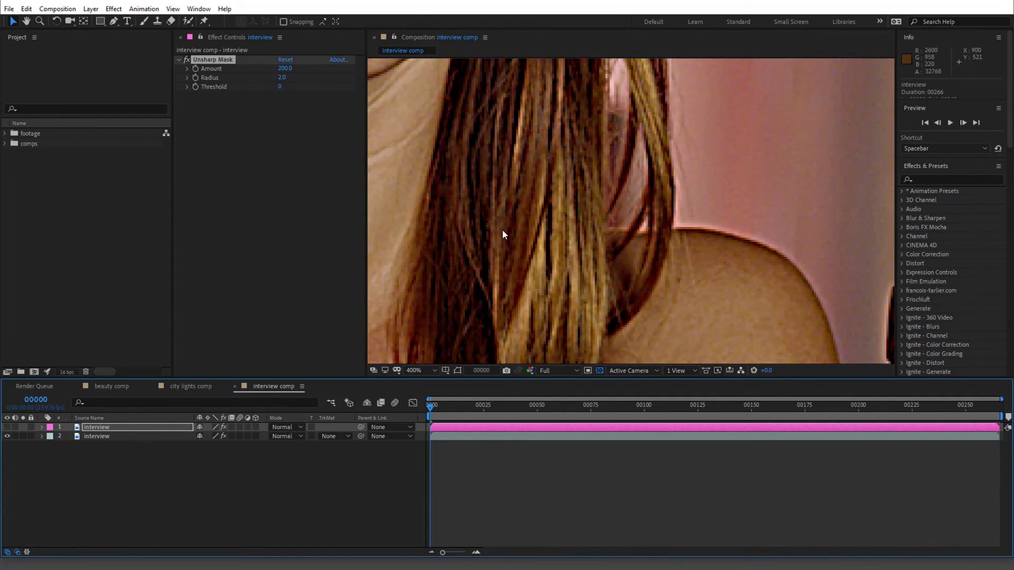
pyautogui.scroll(-6, 502, 233)
pyautogui.scroll(4, 575, 168)
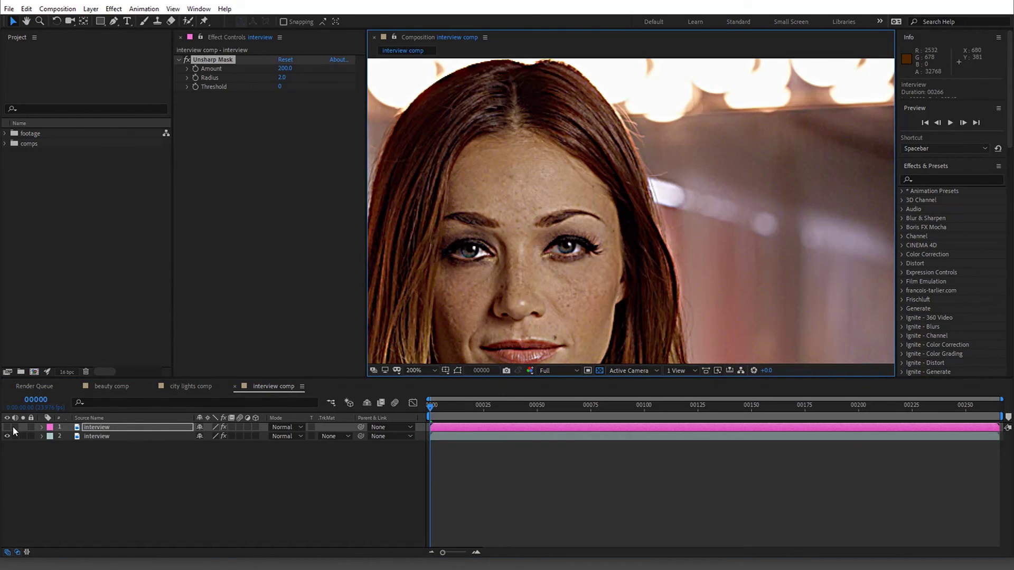
# - Set the Unsharp Mask Amount to 75 on the lower interview layer
pyautogui.click(117, 437)
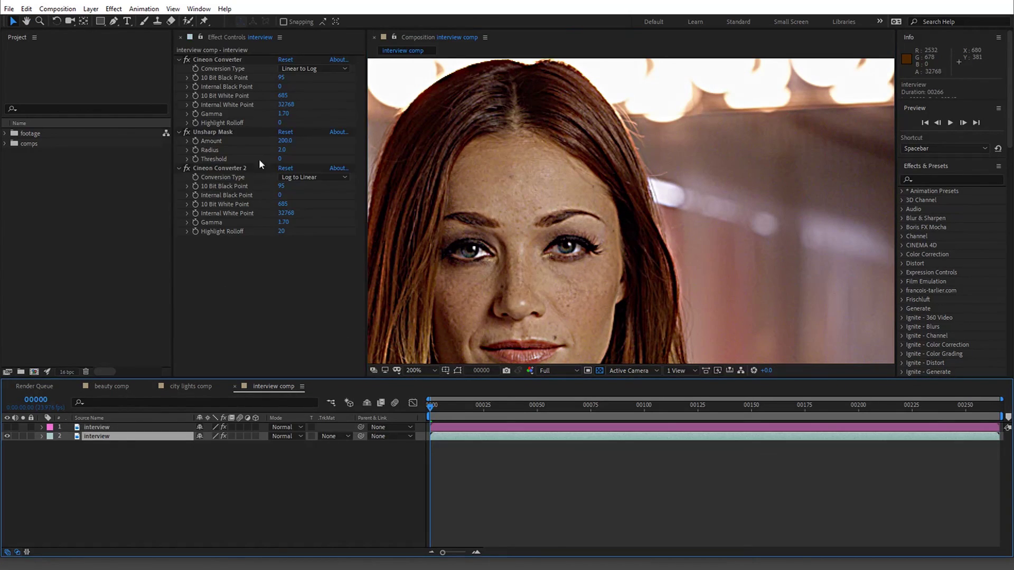
pyautogui.click(285, 140)
pyautogui.write('75')
pyautogui.press('Return')
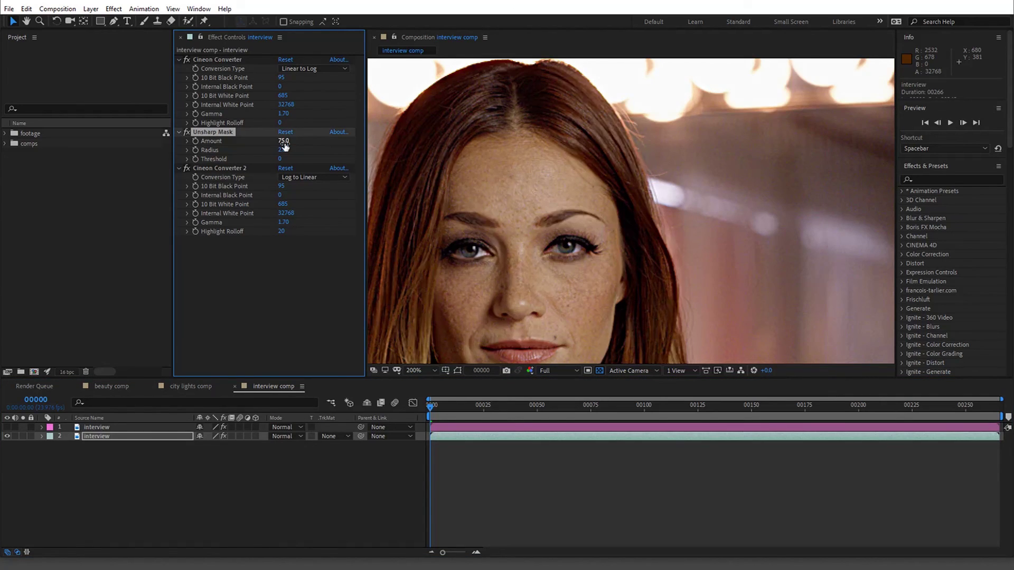
# - Show the upper interview layer and set its Unsharp Mask Amount to 75
pyautogui.moveTo(545, 235); pyautogui.dragTo(590, 172)
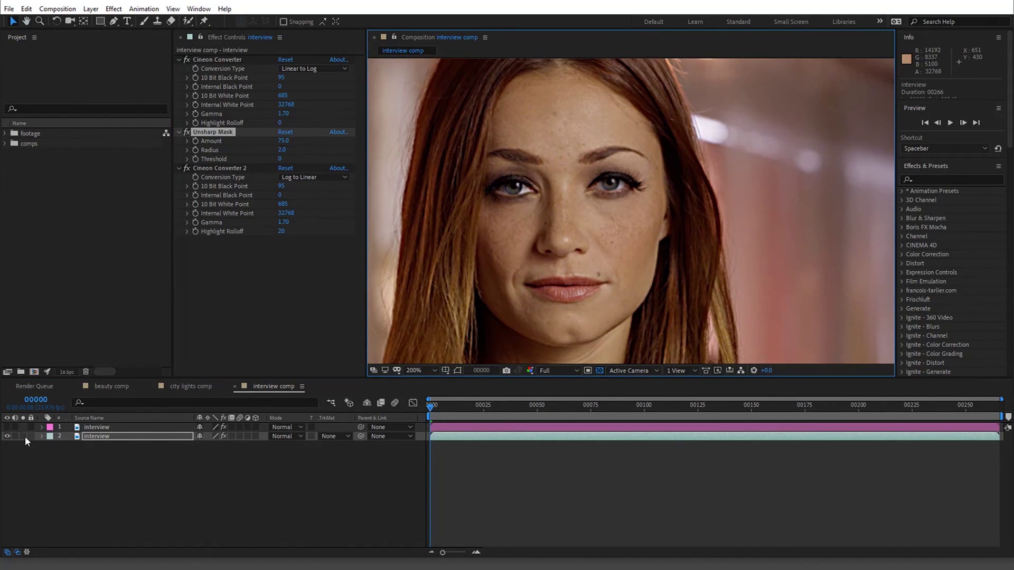
pyautogui.click(7, 427)
pyautogui.click(106, 427)
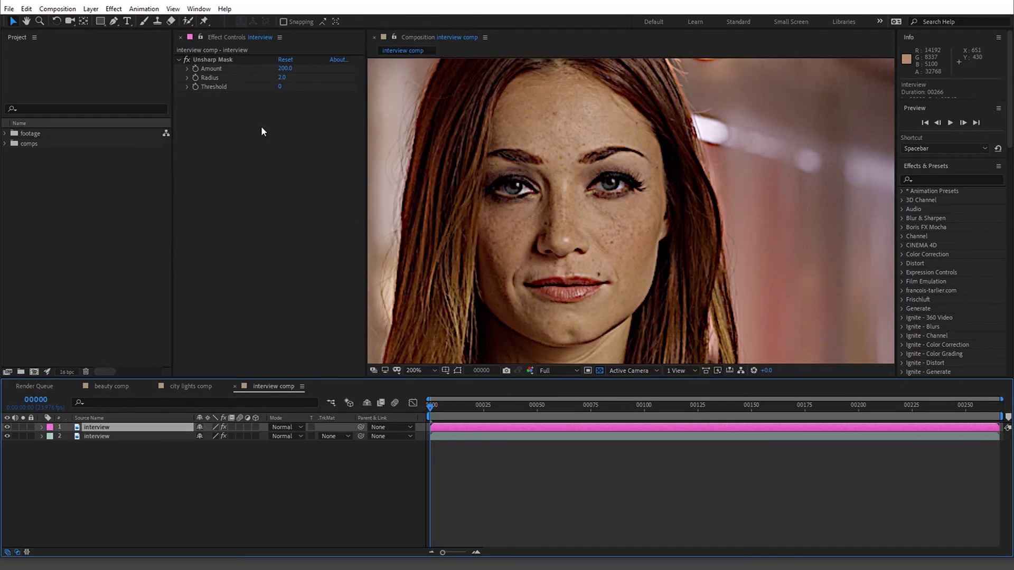
pyautogui.click(285, 68)
pyautogui.write('75')
pyautogui.press('Return')
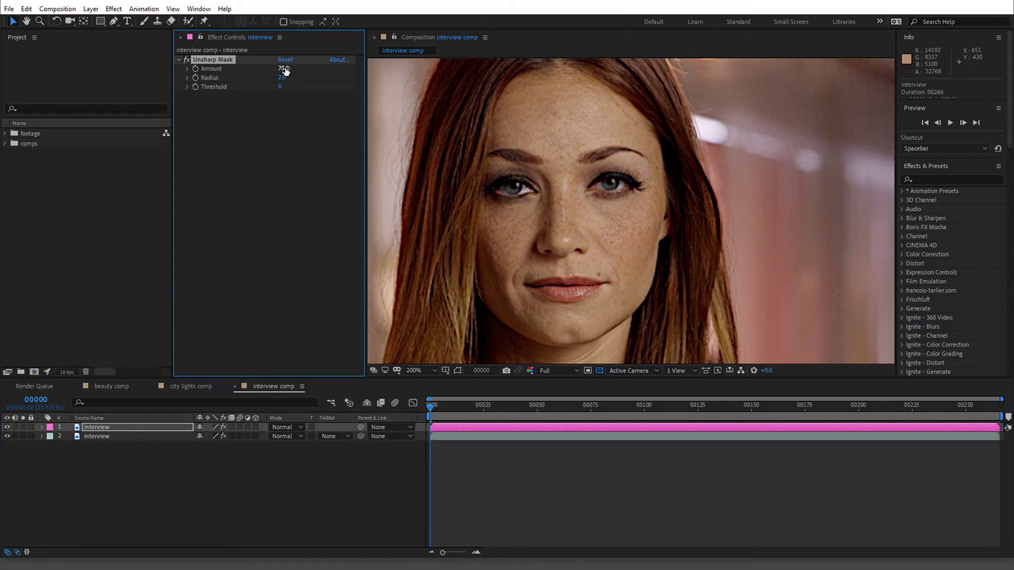
# - Compare both layers' reduced sharpening on the face and in a close-up of the eye by toggling the upper layer's visibility
pyautogui.click(7, 427)
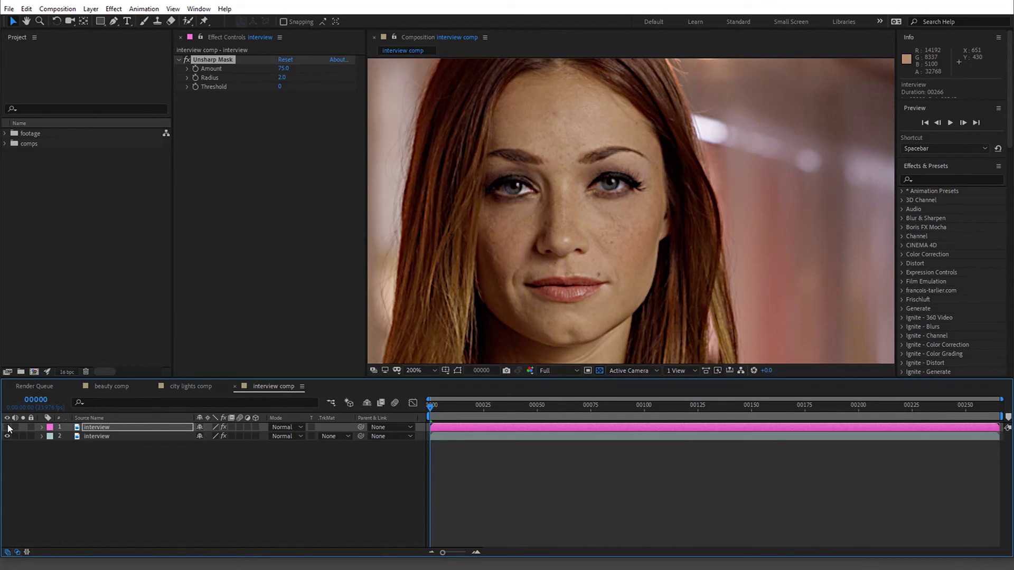
pyautogui.click(8, 426)
pyautogui.click(8, 426)
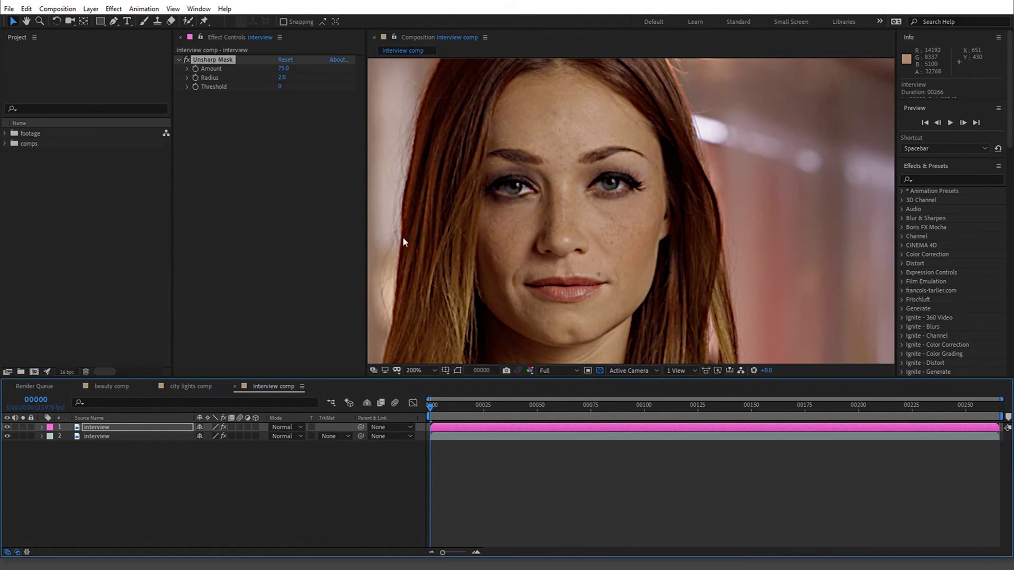
pyautogui.scroll(4, 591, 185)
pyautogui.press('v')
pyautogui.click(8, 428)
pyautogui.click(7, 429)
pyautogui.click(7, 427)
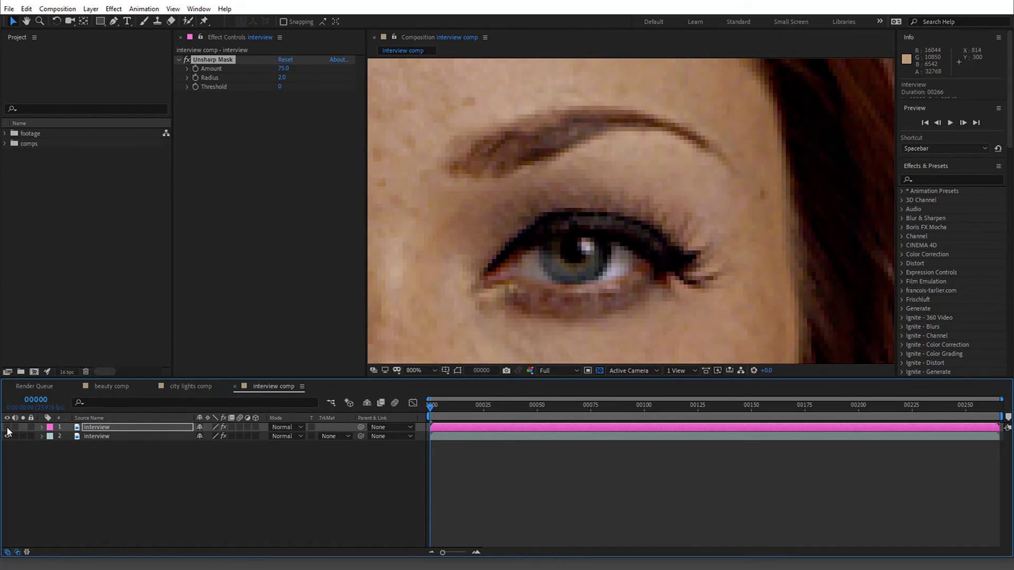
pyautogui.click(7, 427)
pyautogui.click(7, 428)
# - Compare both layers on the shoulder edge and wooden chair handle, and finish on the whole shot with the upper layer hidden
pyautogui.moveTo(685, 257); pyautogui.dragTo(449, 149)
pyautogui.moveTo(752, 180); pyautogui.dragTo(471, 66)
pyautogui.scroll(-1, 631, 224)
pyautogui.moveTo(804, 331); pyautogui.dragTo(593, 191)
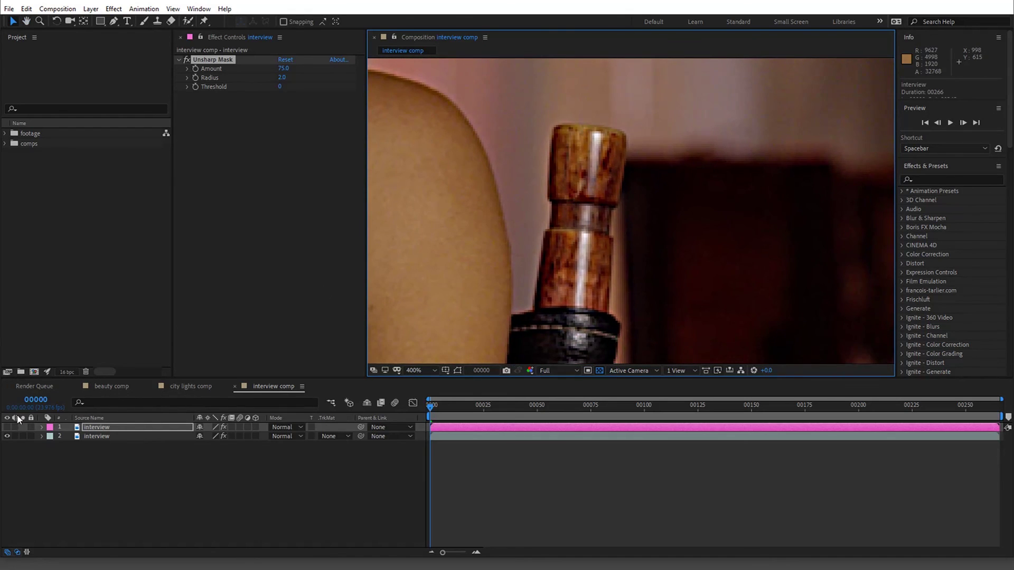
pyautogui.click(8, 427)
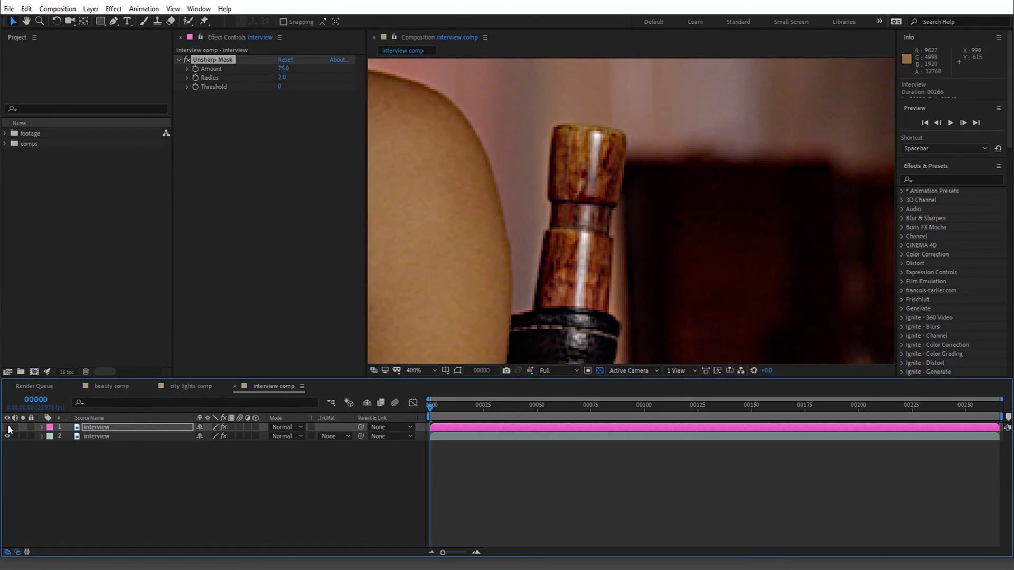
pyautogui.click(7, 427)
pyautogui.click(7, 427)
pyautogui.click(8, 427)
pyautogui.click(8, 427)
pyautogui.scroll(-2, 566, 285)
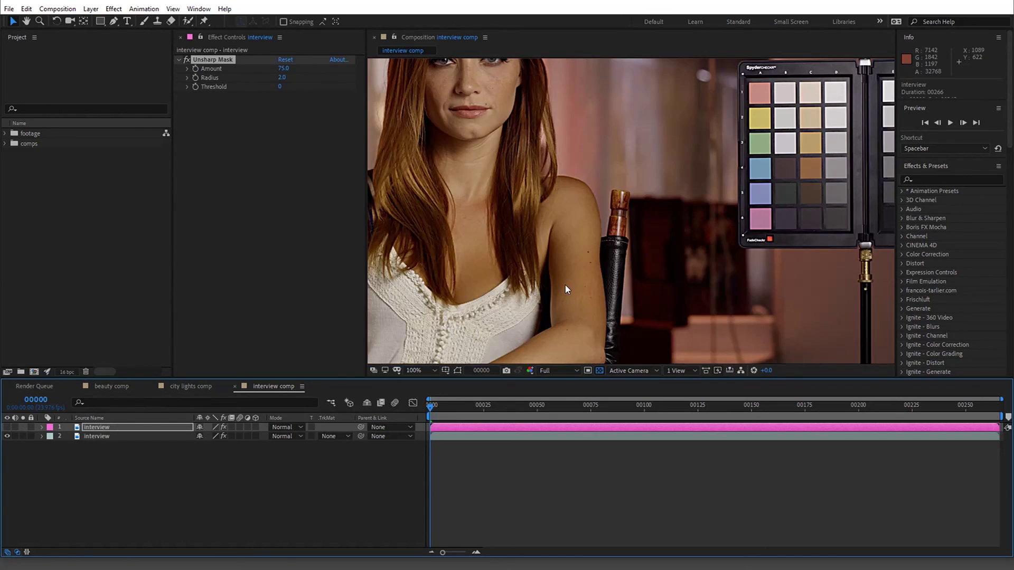
pyautogui.scroll(-3, 565, 289)
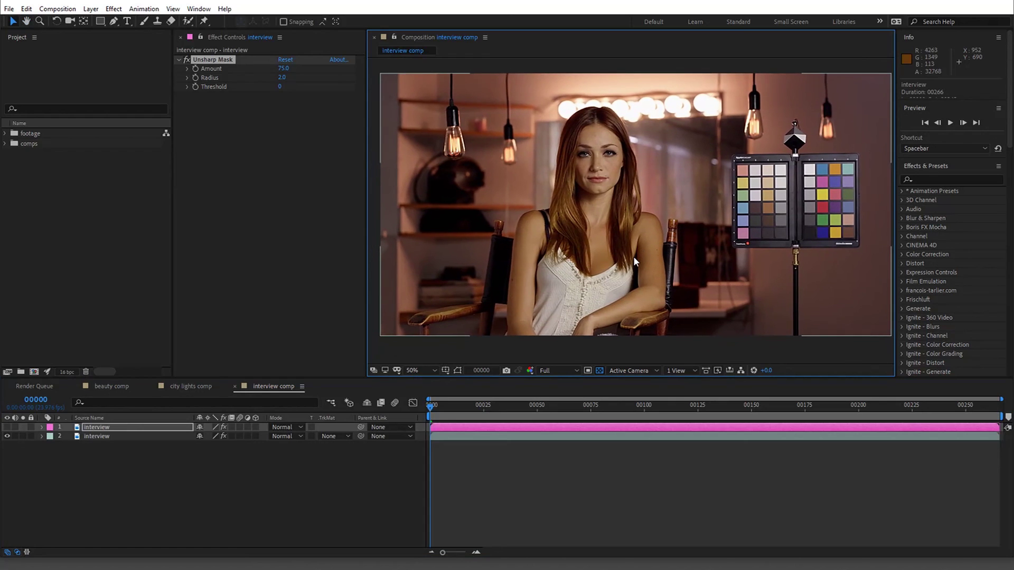